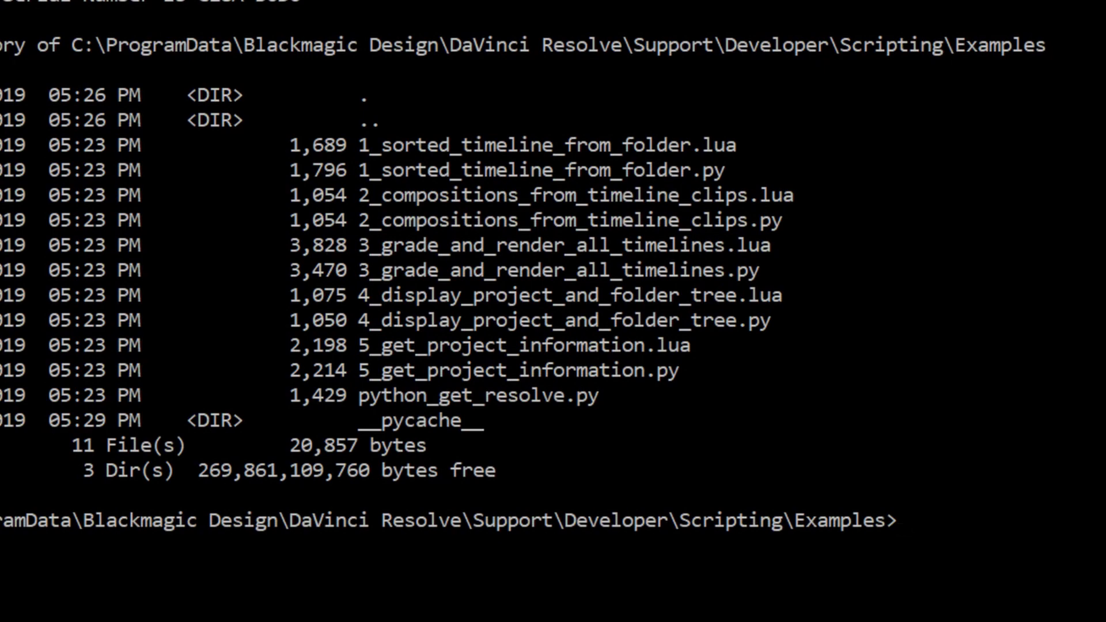
Step: List the parent Scripting folder with 'dir ..', then re-list the Examples folder with 'dir'
type("dir ..")
key("Return")
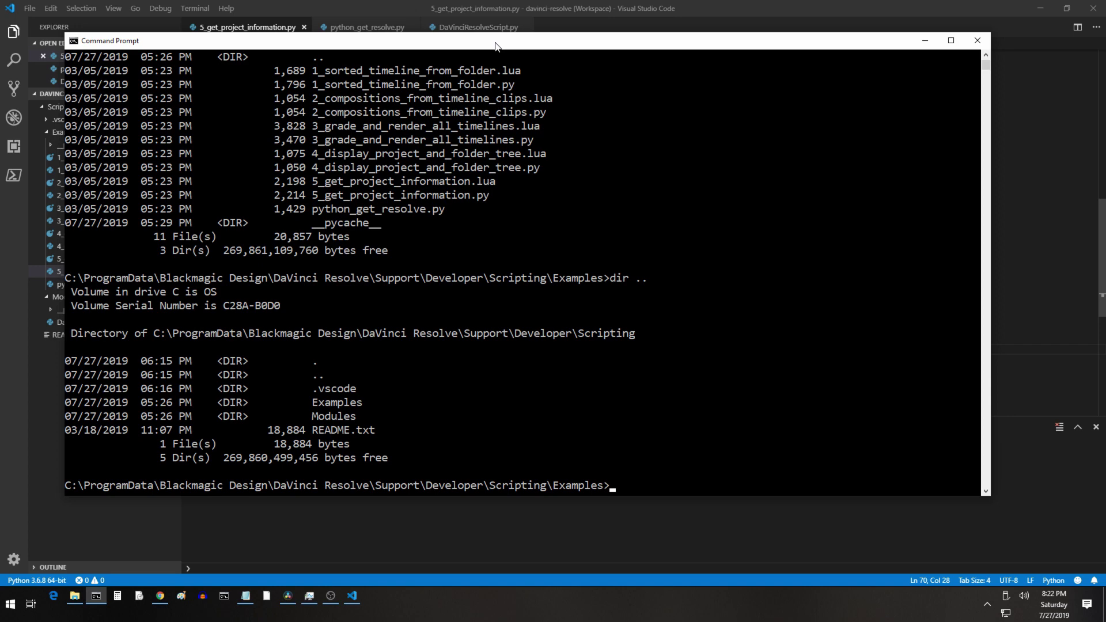
type("dir")
key("Return")
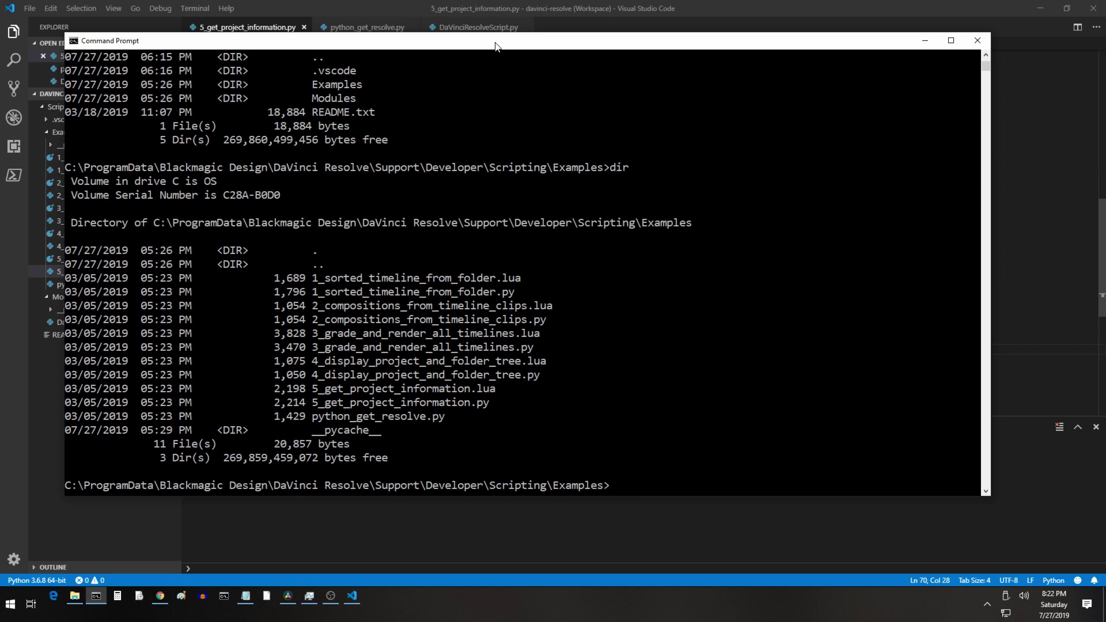
Step: Run 'python 5_get_project_information.py' to print the Untitled Project details
type("python 5")
key("Tab")
key("Tab")
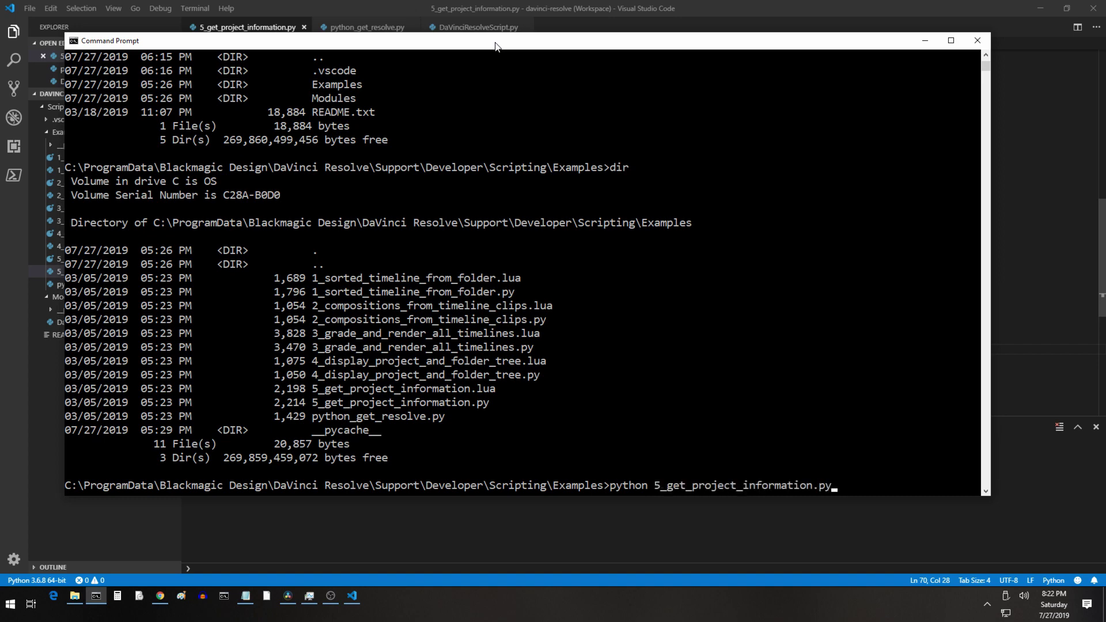
key("Return")
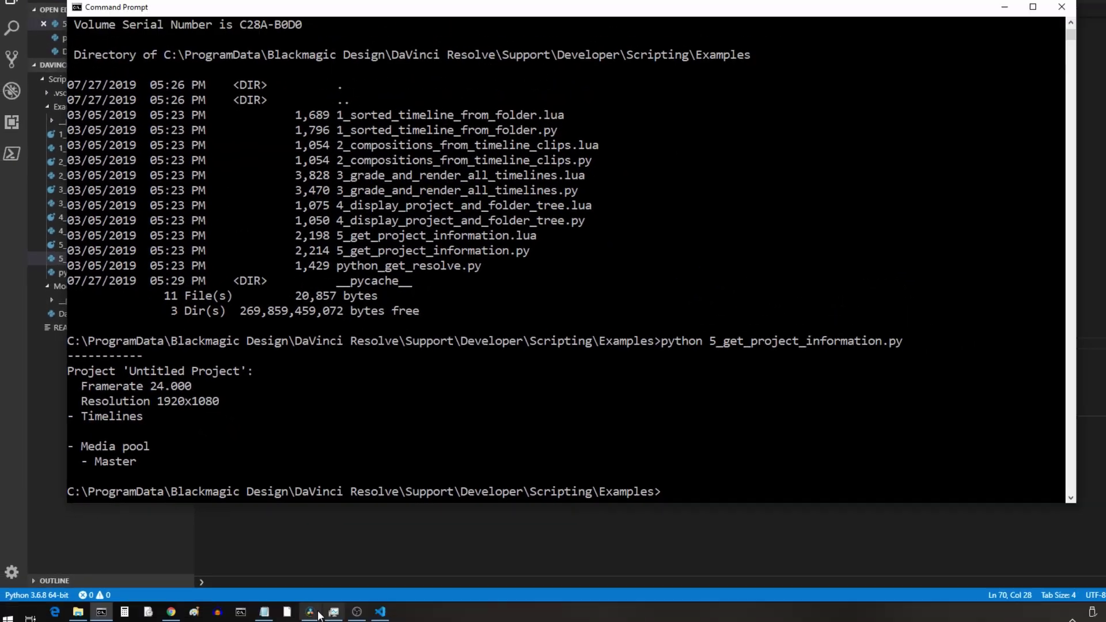
Step: Copy the printed framerate 24.000 and resolution 1920x1080 lines and the script file name
left_click(287, 596)
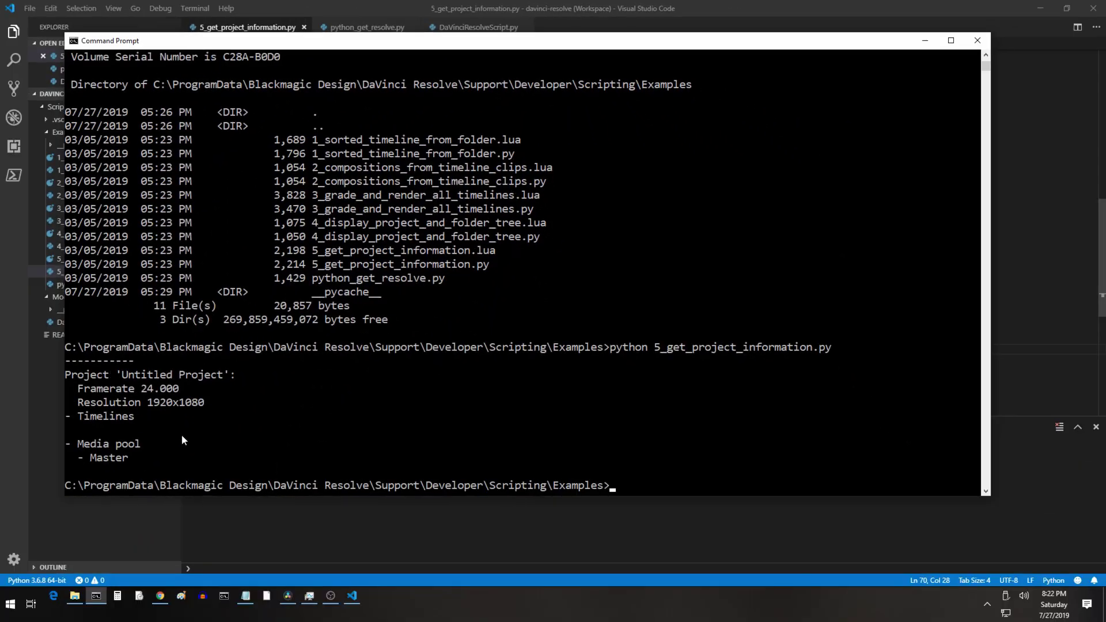
left_click_drag(78, 391, 227, 433)
right_click(218, 436)
left_click_drag(660, 347, 832, 348)
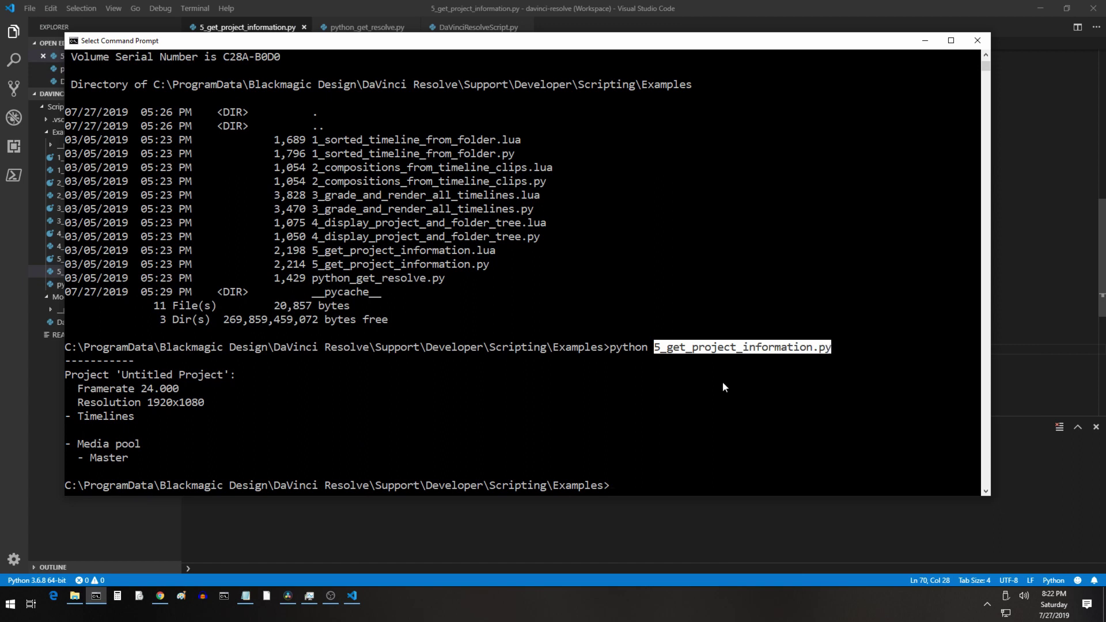
right_click(686, 381)
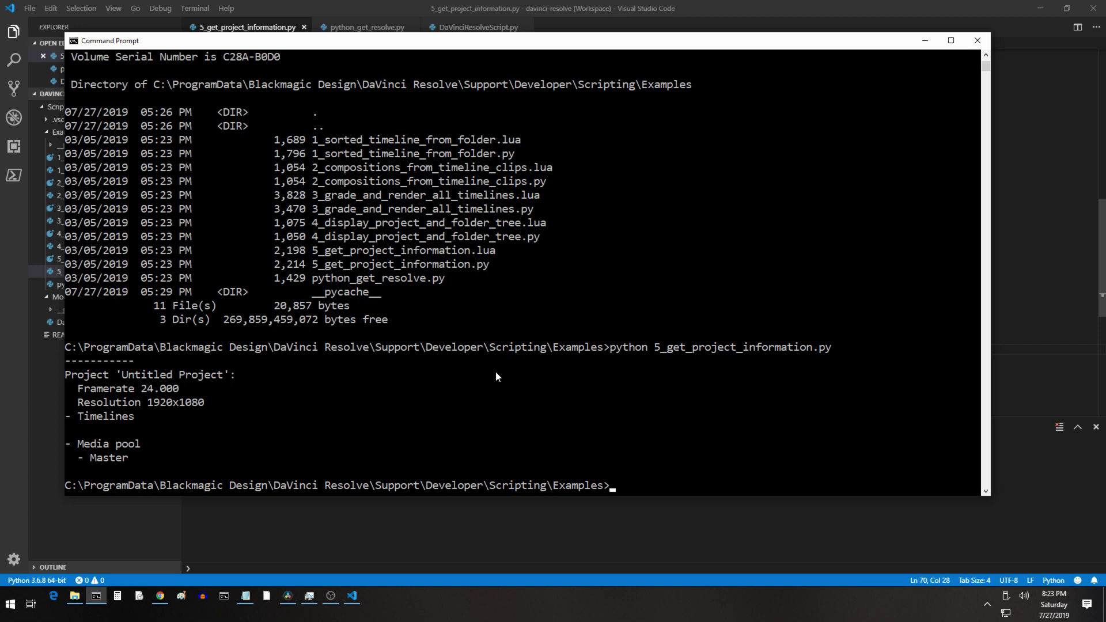
Step: Start interactive Python and copy '64 bit' from its 3.6.8 banner, then bring up Task Manager
type("python")
key("Return")
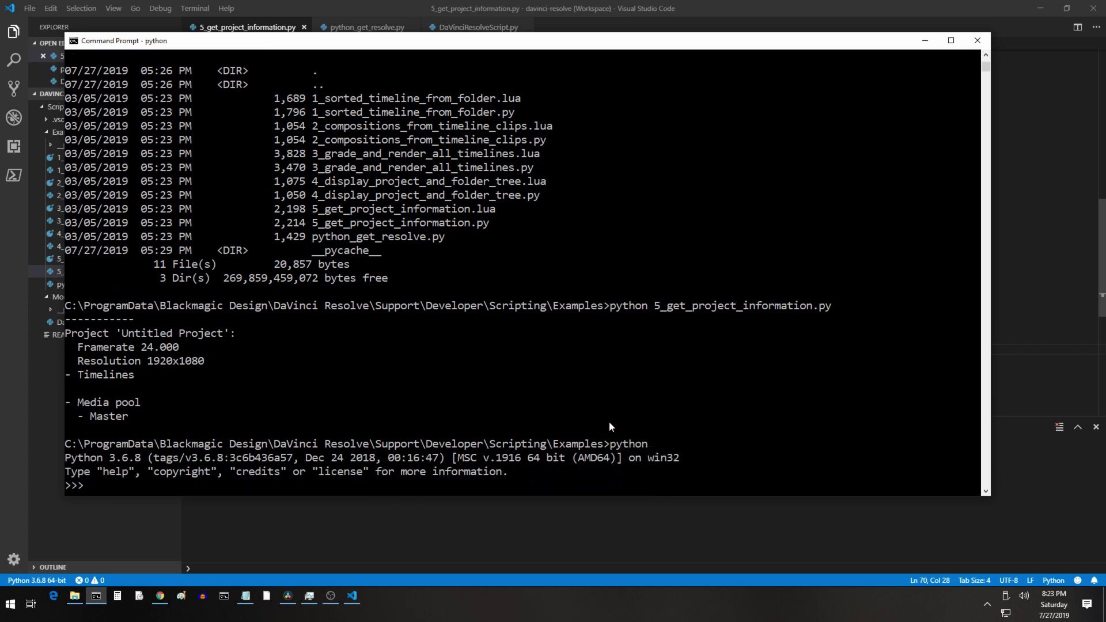
left_click(581, 458)
left_click_drag(581, 458, 617, 458)
left_click_drag(527, 458, 566, 458)
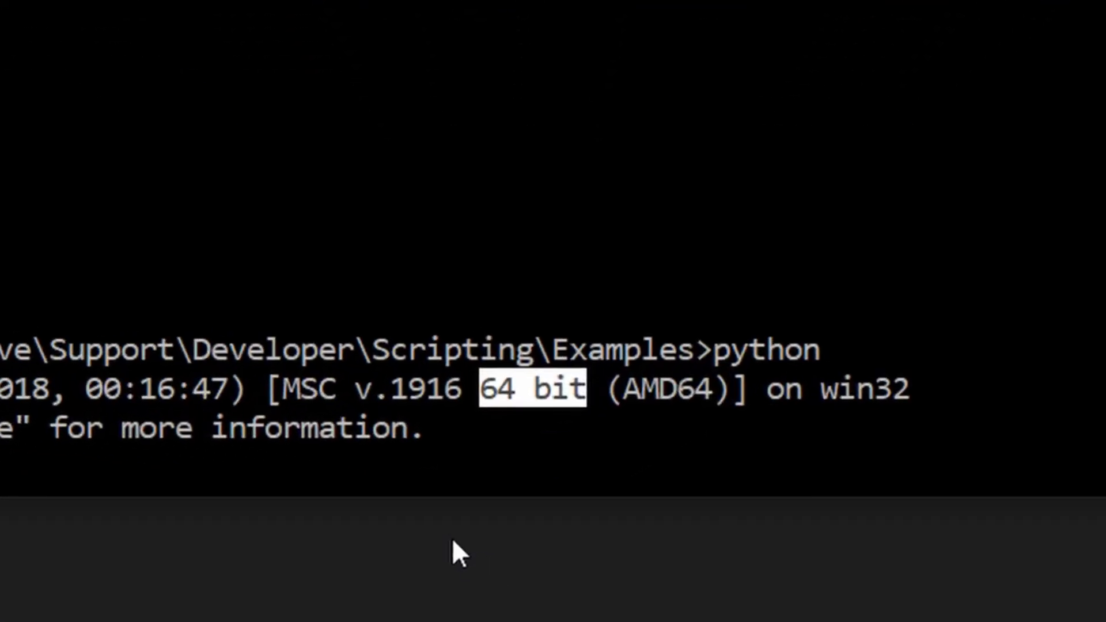
right_click(364, 423)
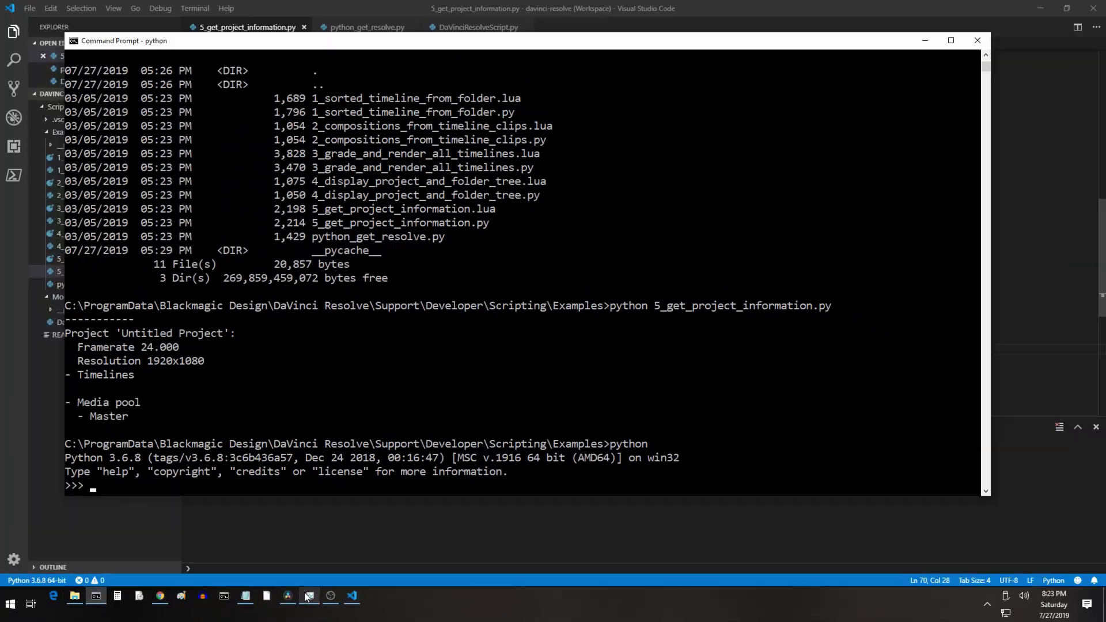
left_click(309, 597)
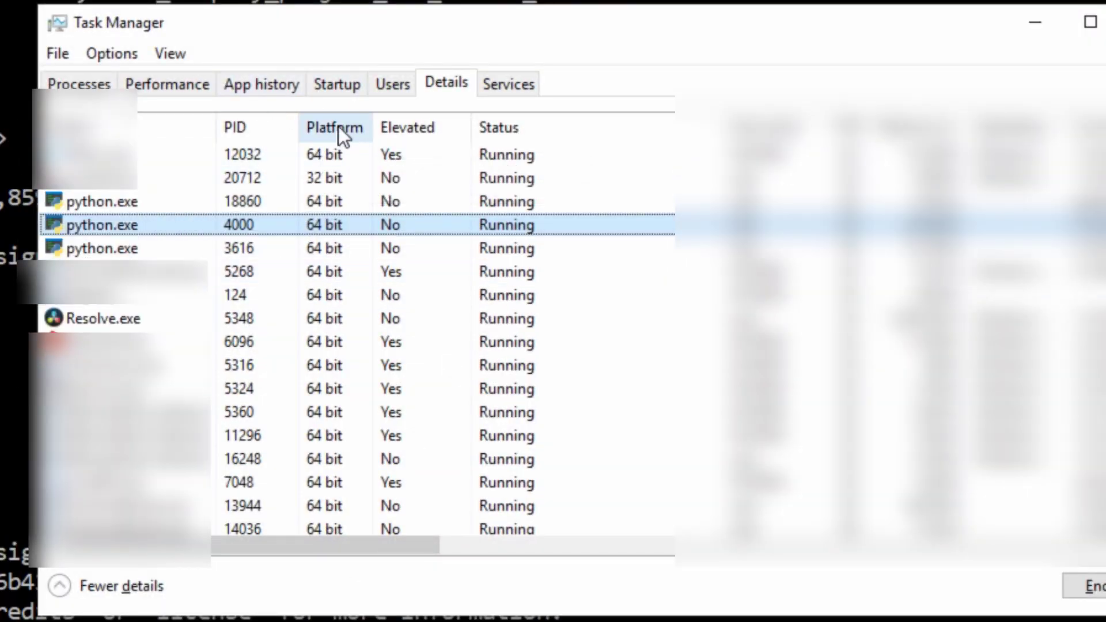
Step: Browse the Platform column's Select columns list, cancel without changes, and minimize Task Manager
right_click(337, 128)
left_click(323, 168)
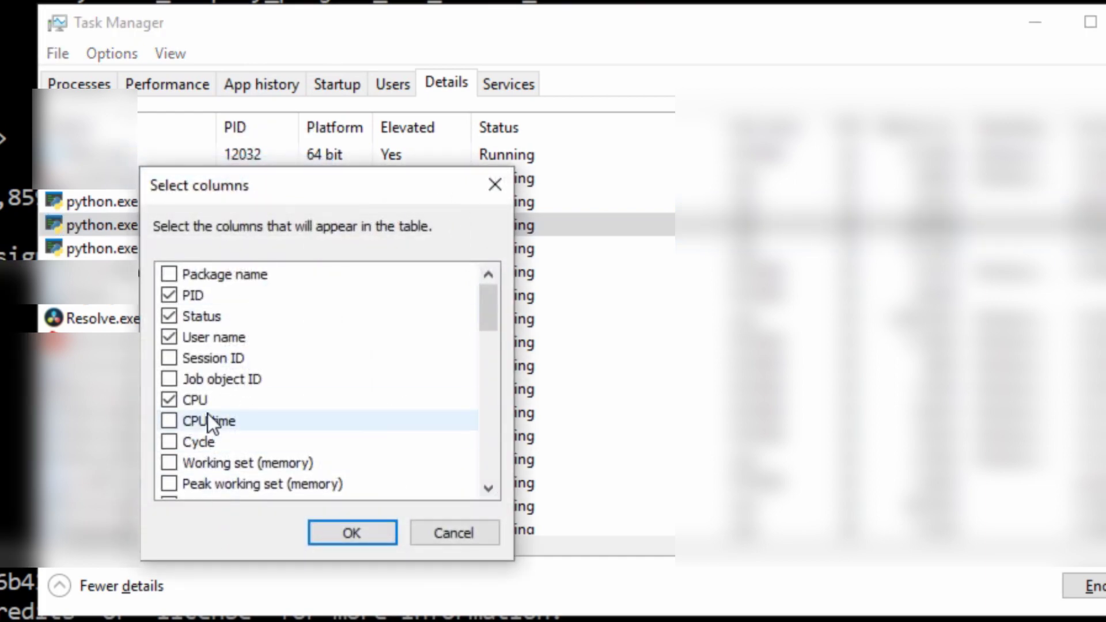
scroll(281, 420, "down", 12)
scroll(208, 423, "up", 1)
scroll(208, 423, "up", 1)
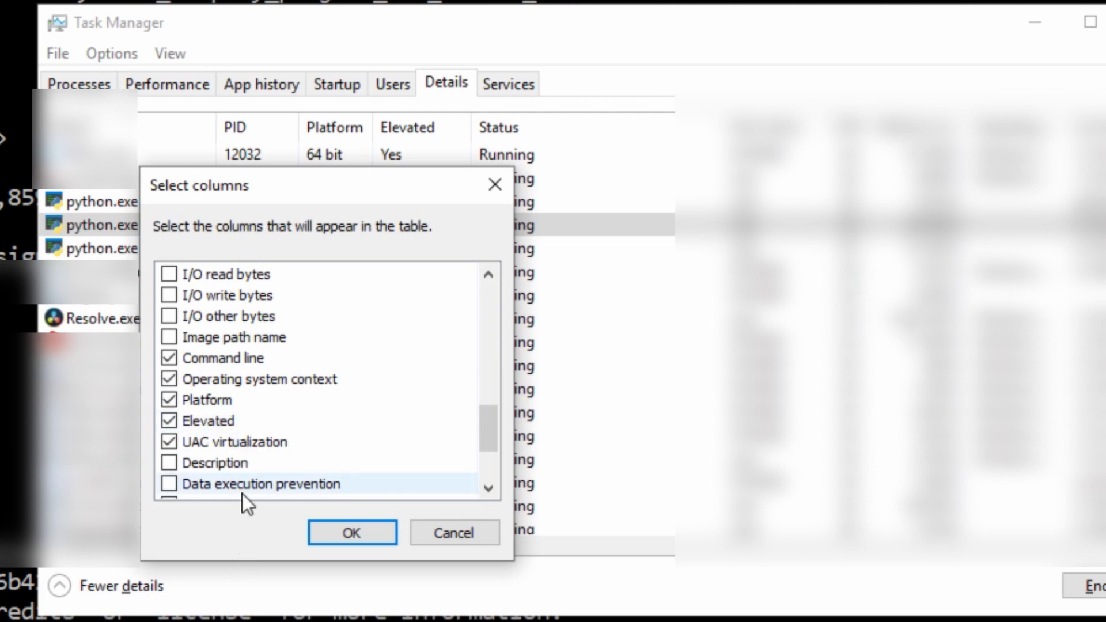
left_click(454, 532)
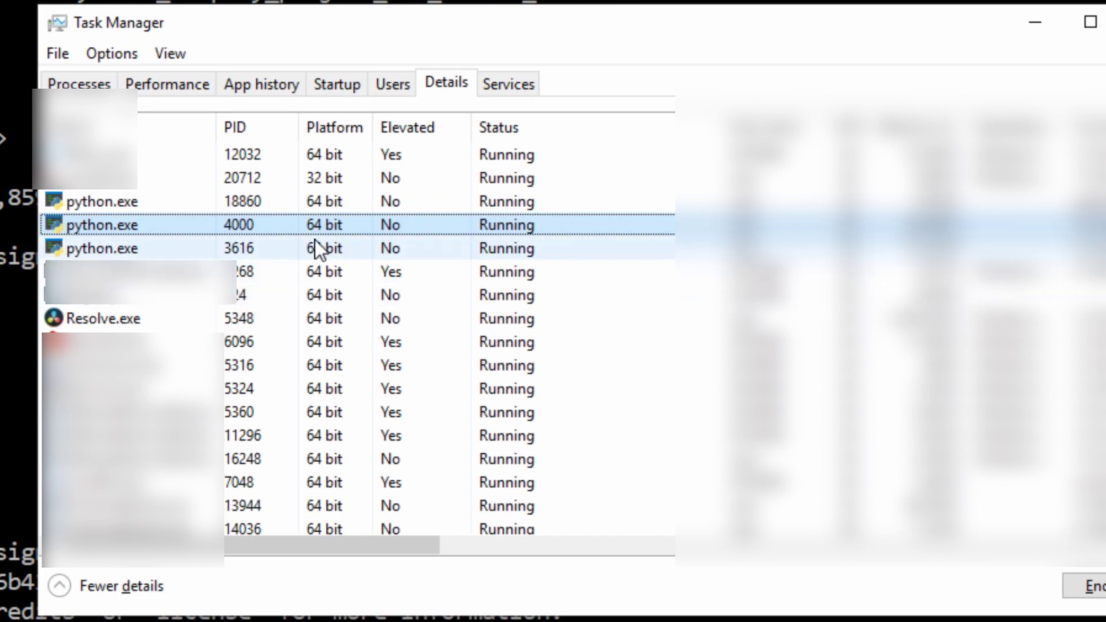
left_click(1033, 30)
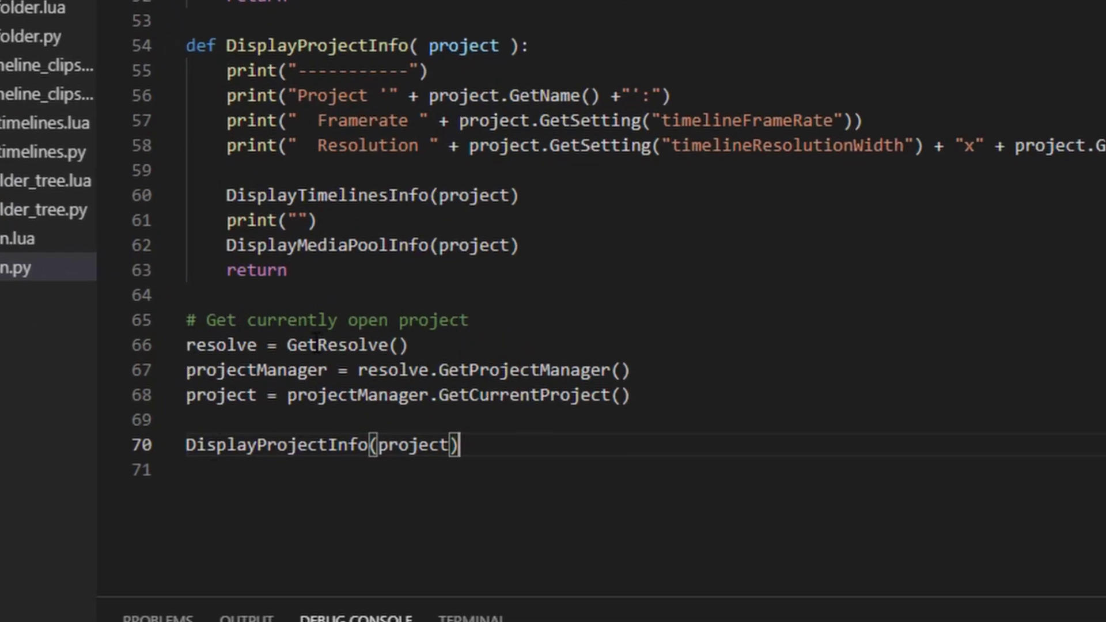
Step: Review the current-project lines and DisplayProjectInfo function in 5_get_project_information.py
left_click_drag(196, 320, 723, 452)
left_click(726, 423)
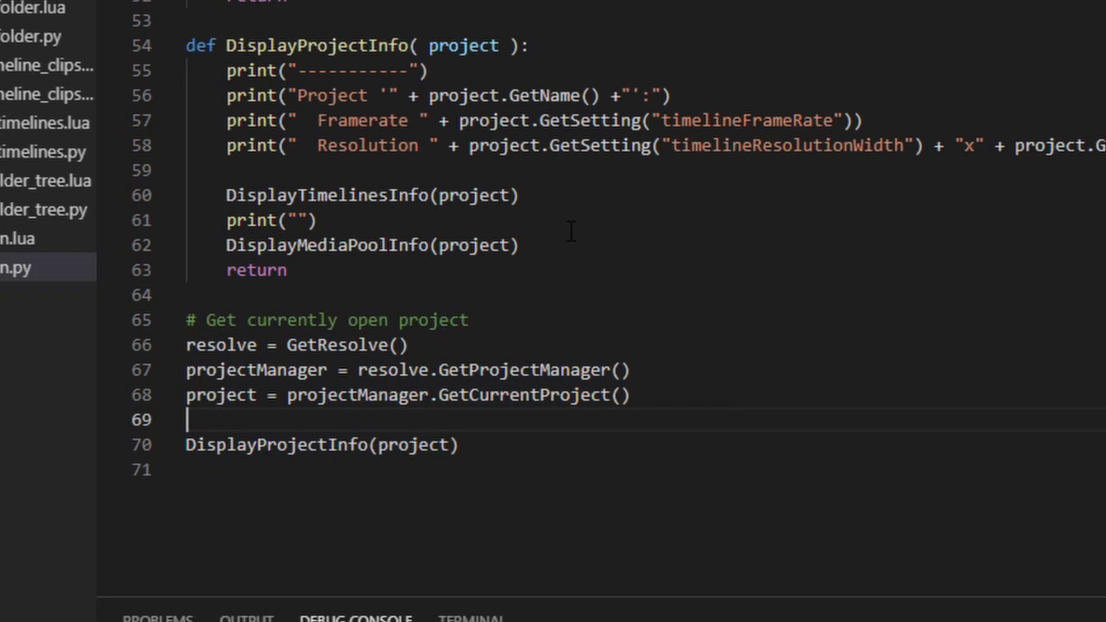
double_click(309, 46)
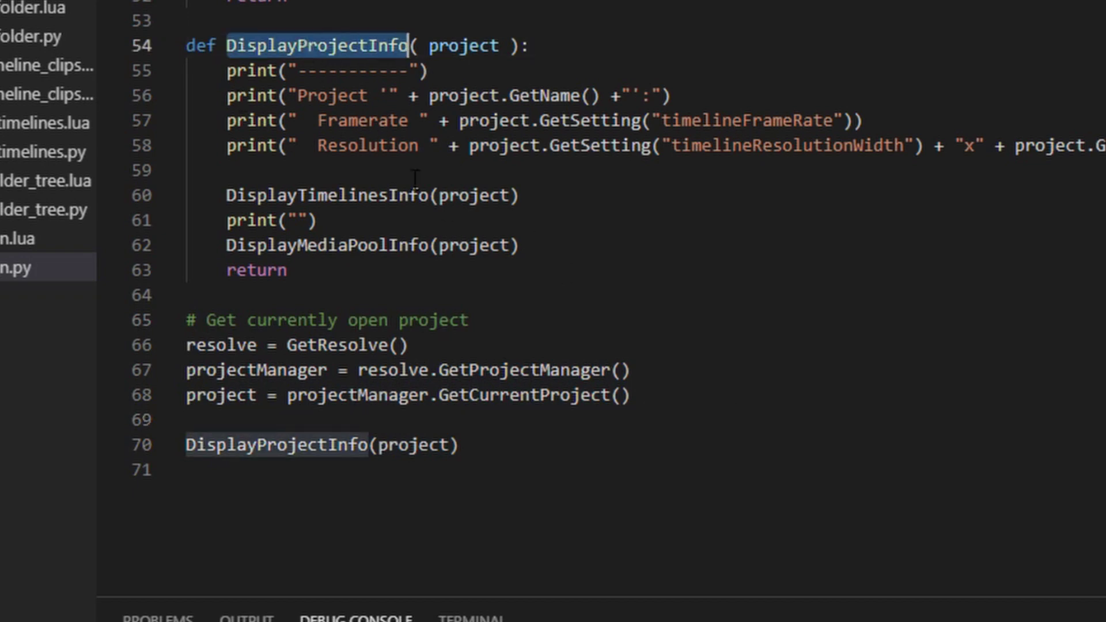
left_click(712, 422)
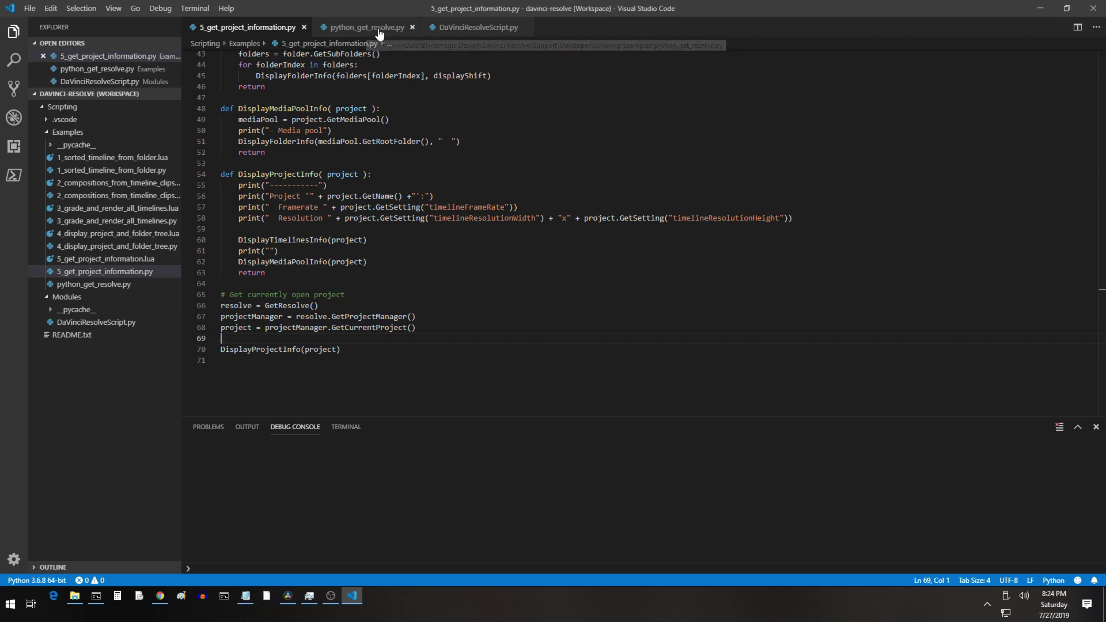
Step: Check python_get_resolve.py, then select the fusionscript import in DaVinciResolveScript.py and return to Command Prompt
left_click(367, 30)
left_click(469, 28)
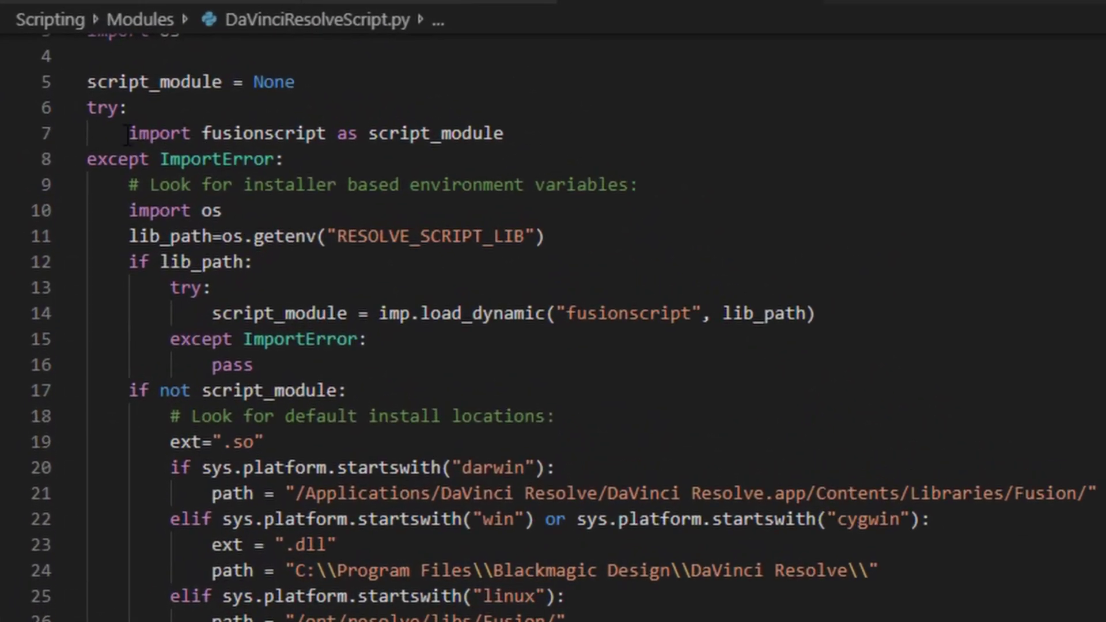
left_click_drag(118, 133, 596, 134)
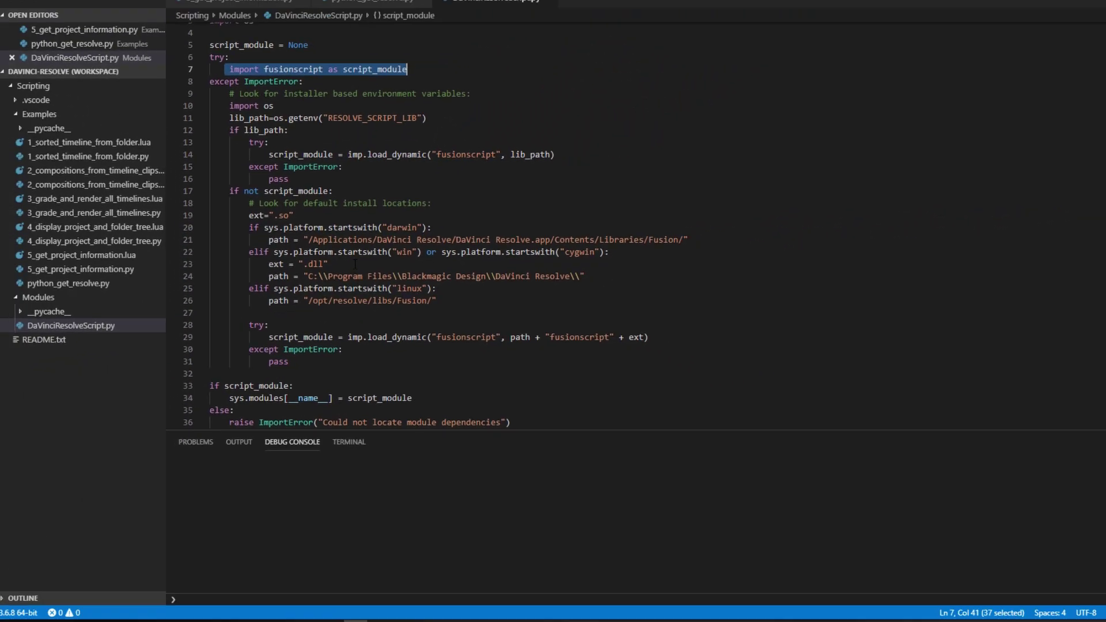
key("alt+Tab")
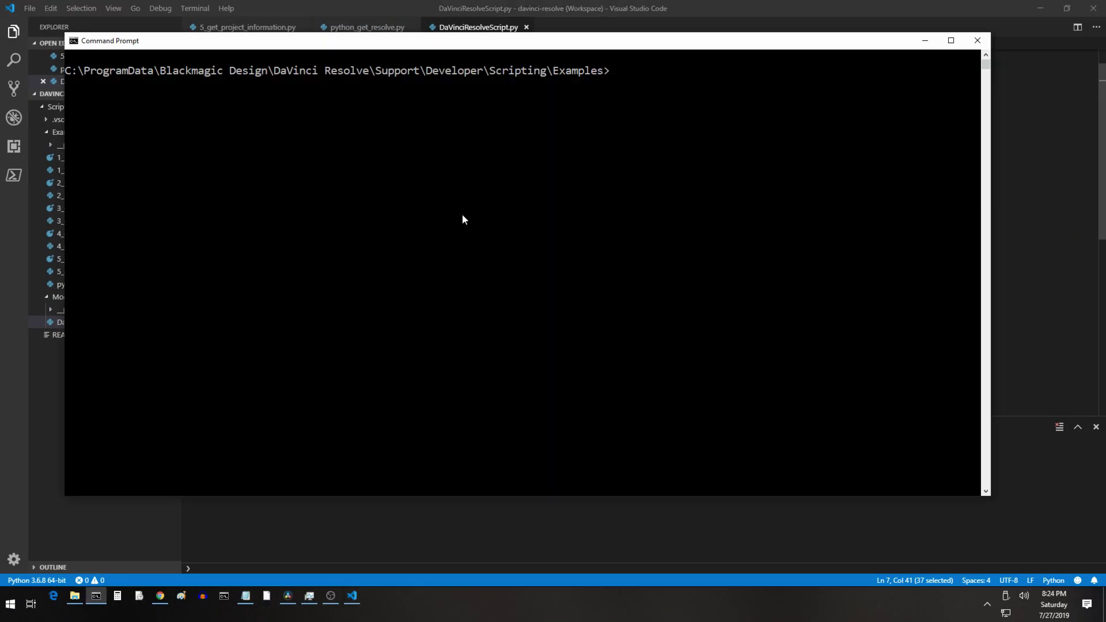
Step: Show PYTHONPATH with 'set py' and copy its Modules folder path
type("set py")
key("Return")
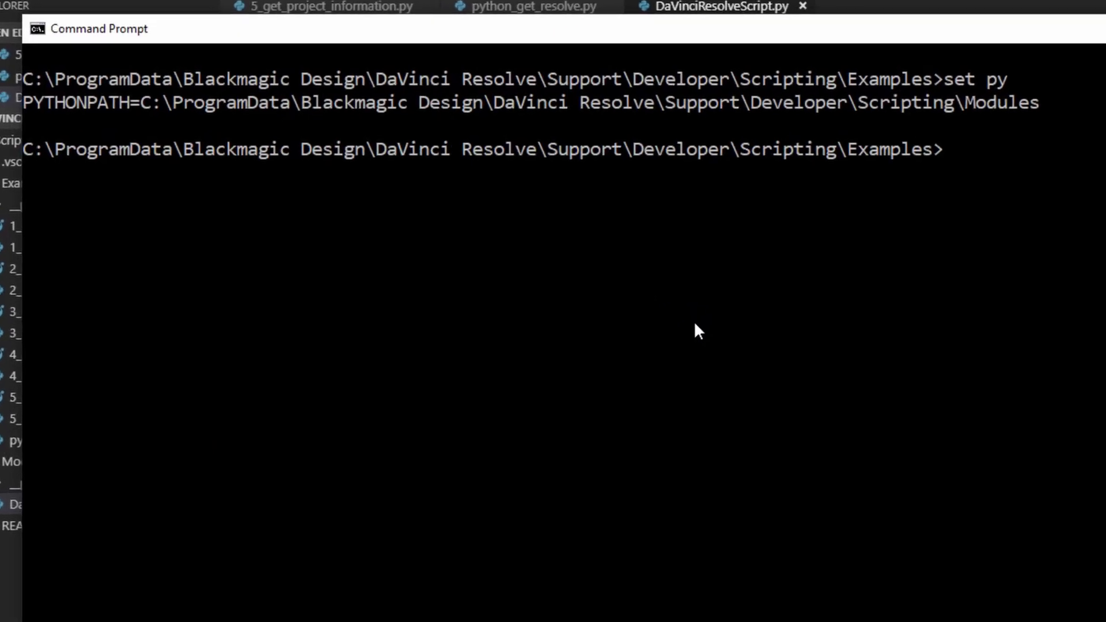
left_click_drag(144, 106, 1079, 115)
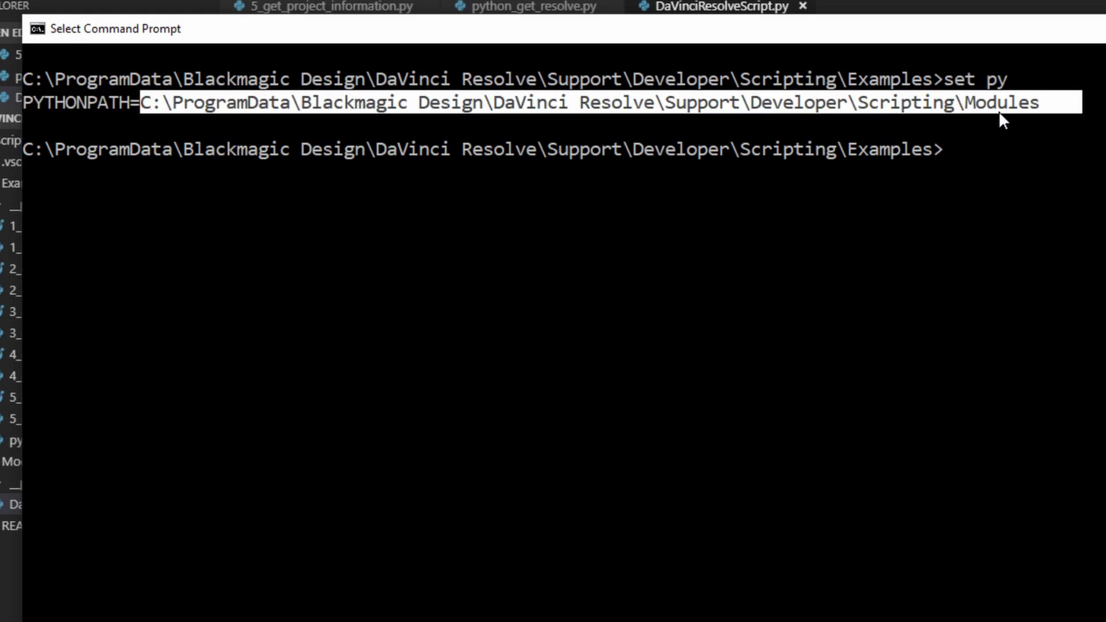
key("ctrl+c")
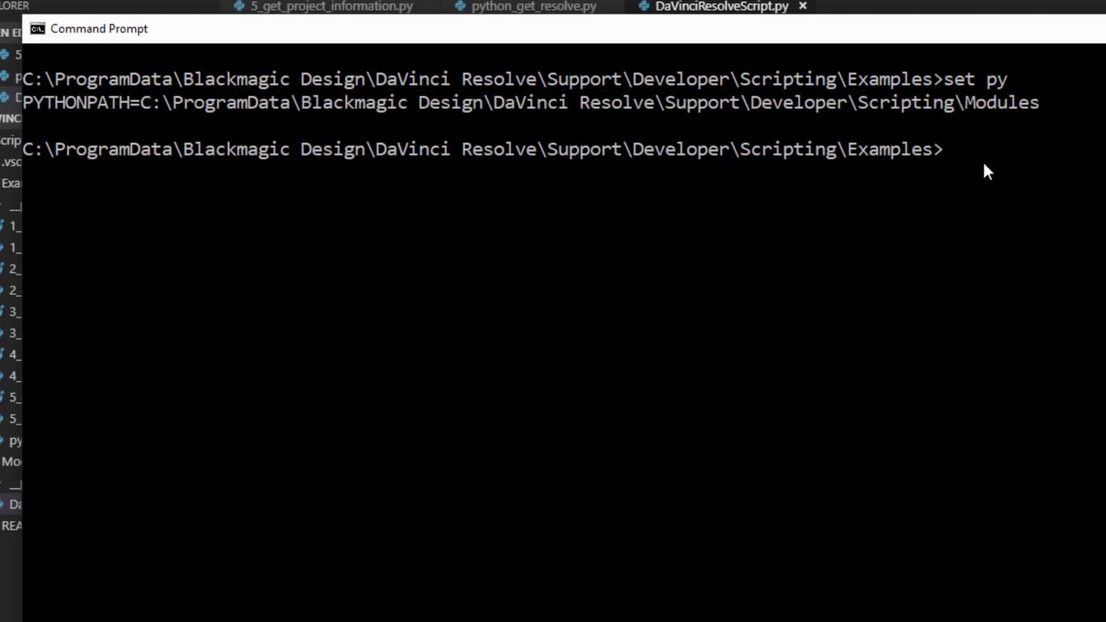
Step: List the ..\Modules folder and copy the DaVinciResolveScript.py file name
type("dir ..\\mo")
key("Tab")
key("Return")
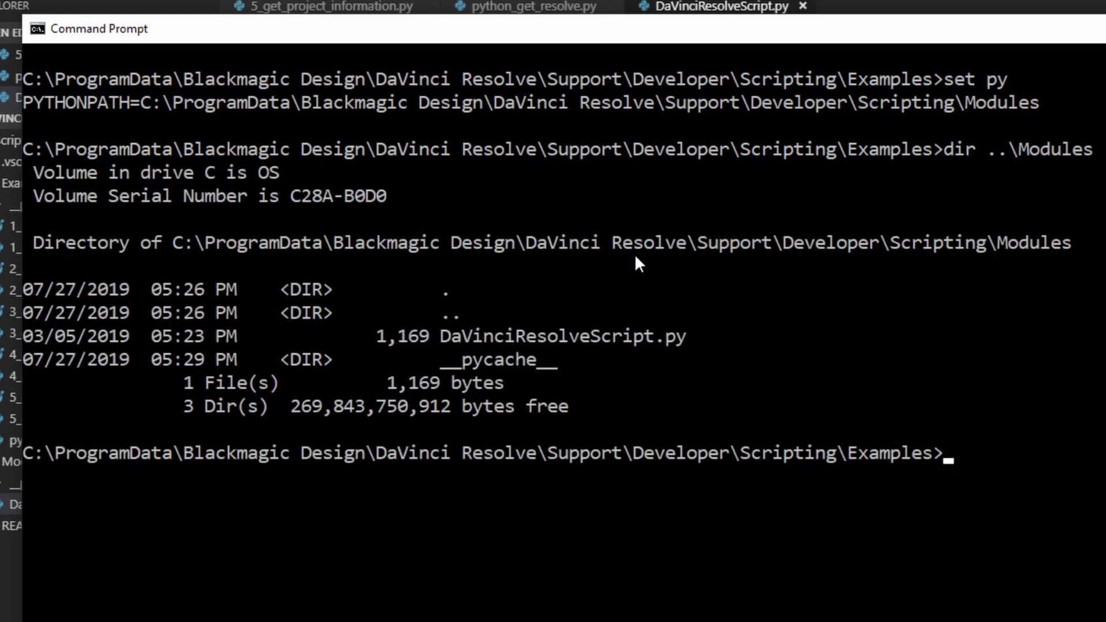
left_click_drag(441, 336, 695, 340)
key("ctrl+c")
Step: Show the RESOLVE_SCRIPT_API and RESOLVE_SCRIPT_LIB values with 'set res' and copy them
type("set res")
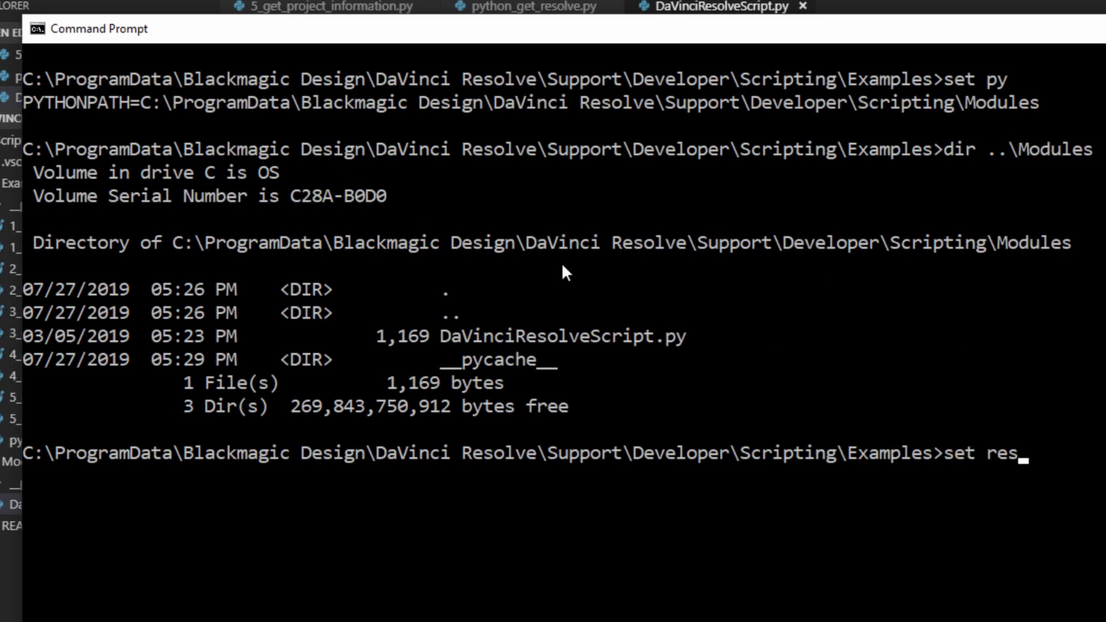
key("Return")
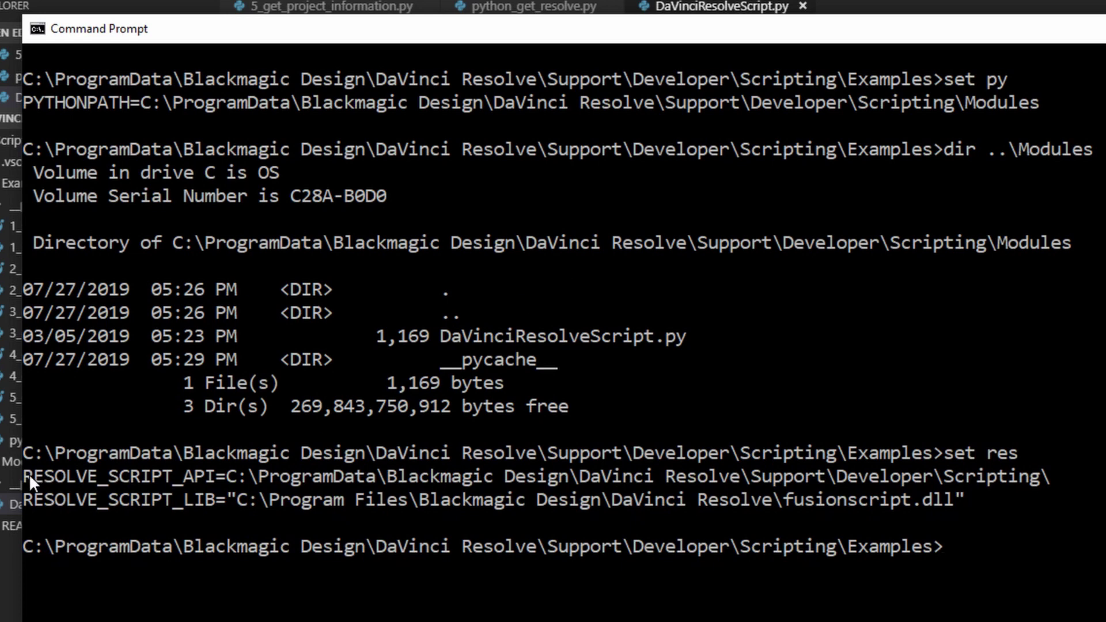
left_click_drag(28, 474, 1072, 516)
key("Return")
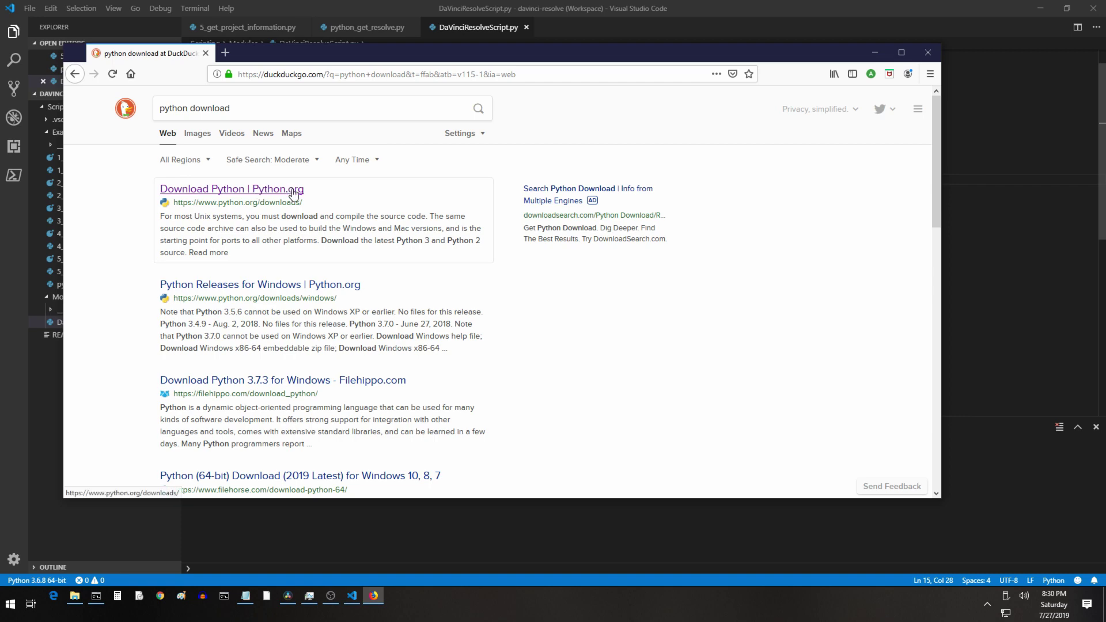
Step: Go from the Download Python result to the Python 3.6.8 release page's Files table
left_click(293, 191)
scroll(404, 259, "down", 2)
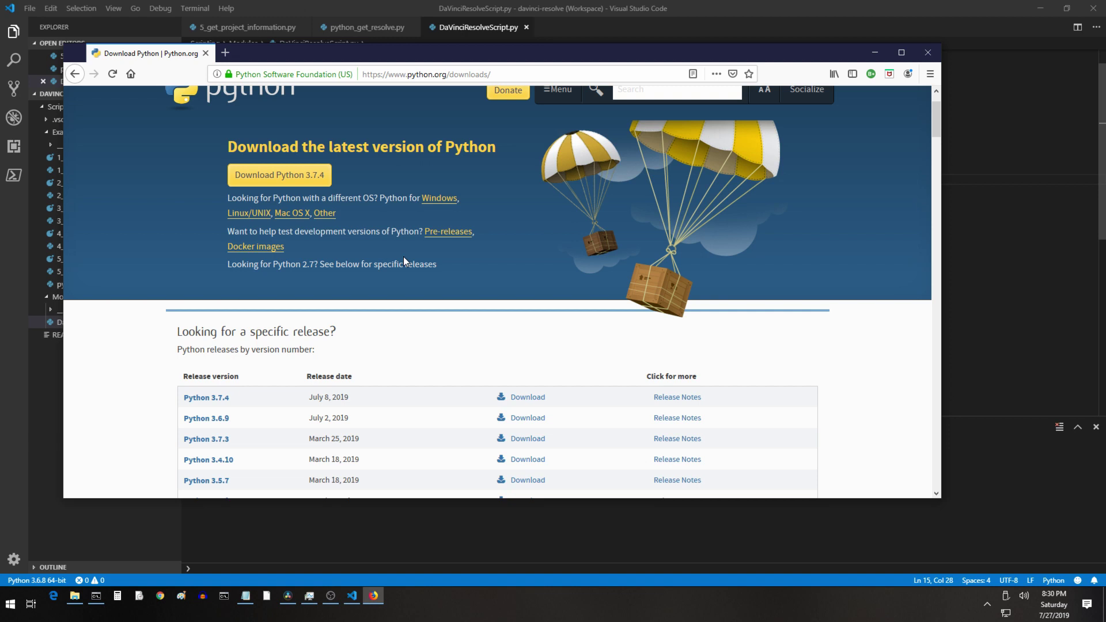
scroll(405, 257, "down", 4)
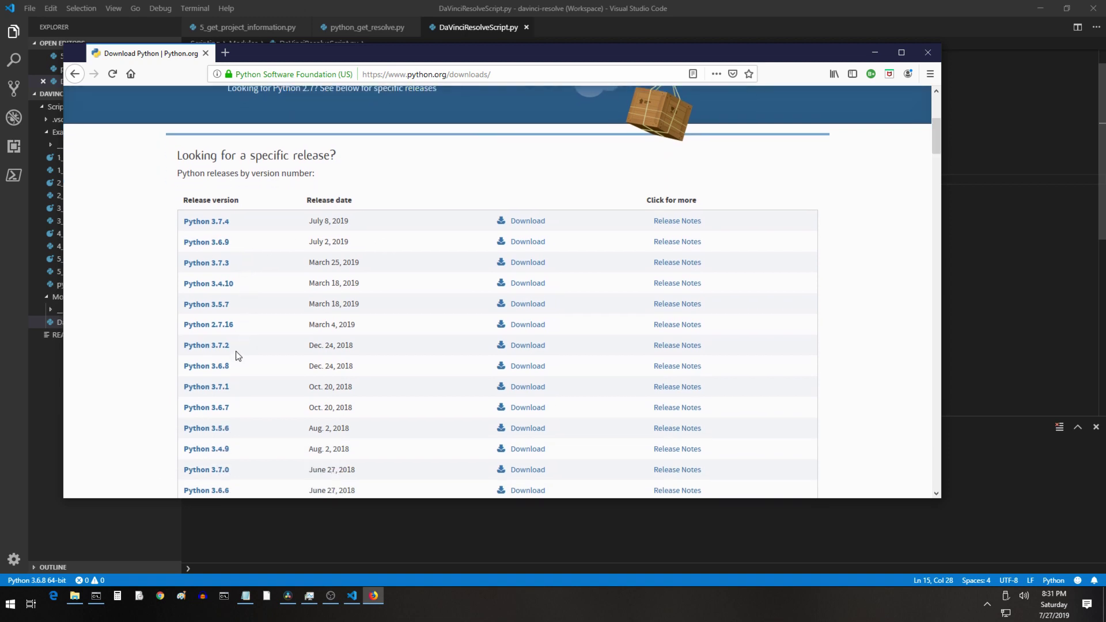
left_click(221, 367)
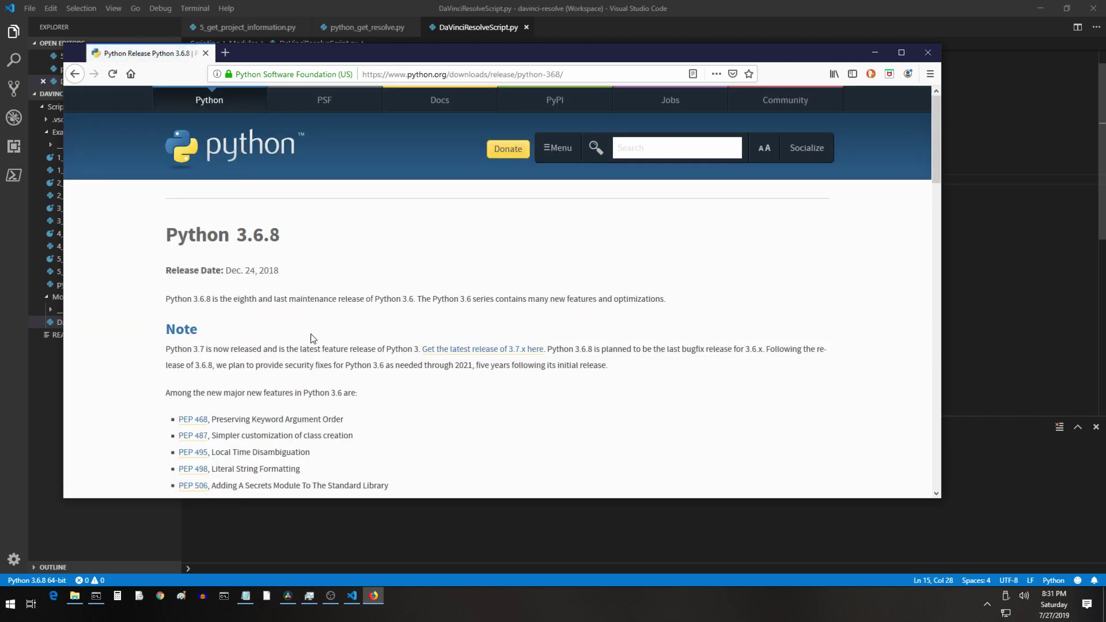
scroll(316, 338, "down", 6)
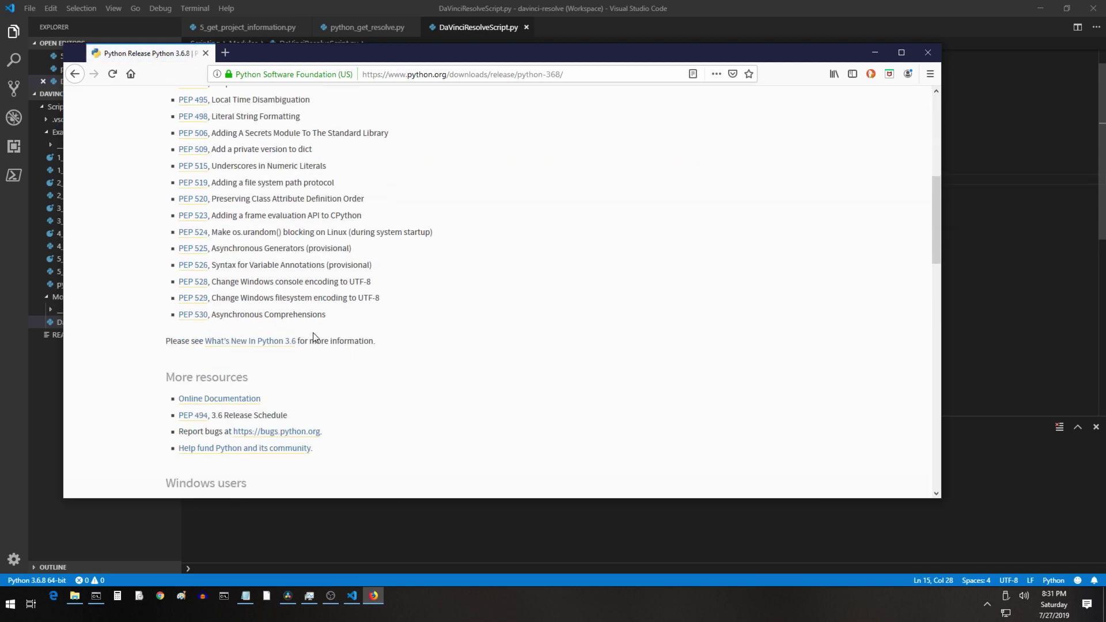
scroll(315, 338, "down", 9)
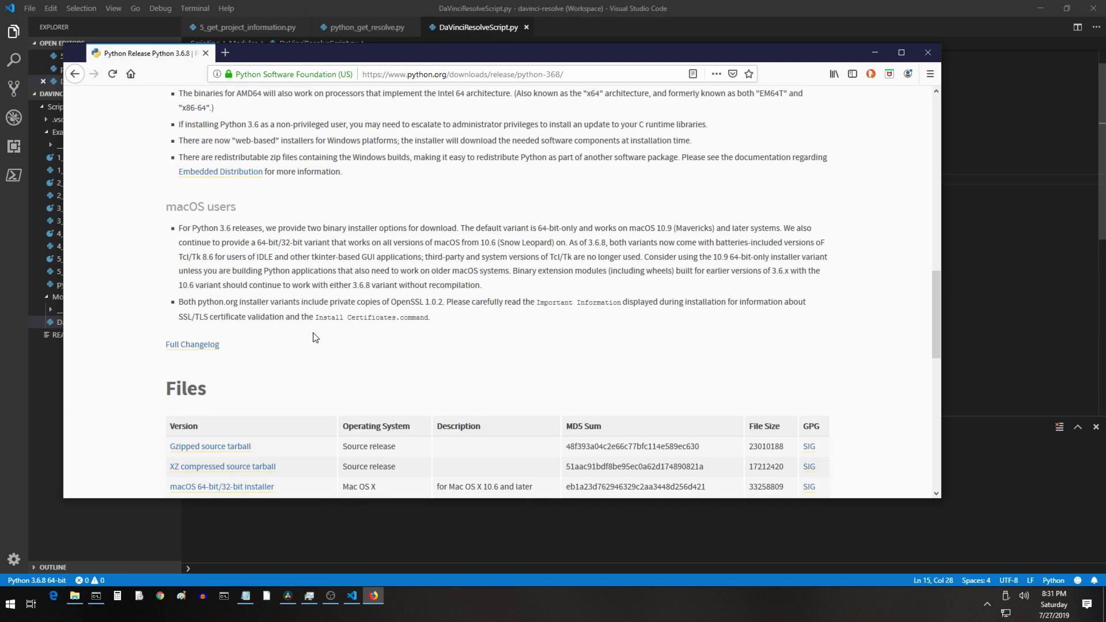
scroll(315, 338, "down", 3)
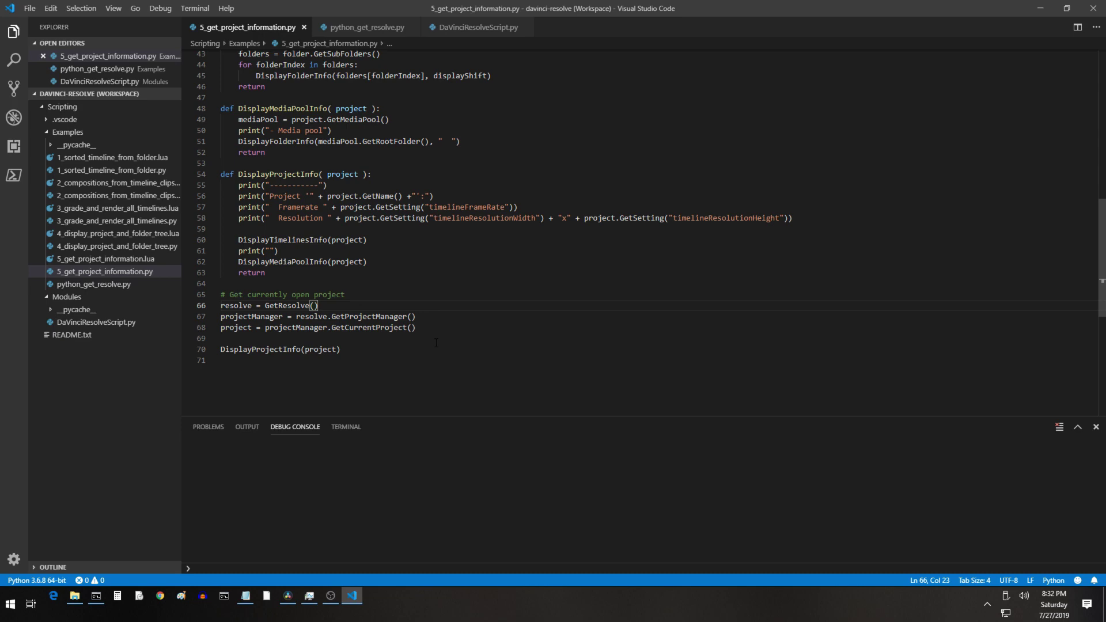
Step: In Resolve's General preferences, switch External Scripting Using to None, back to Local, and save
left_click(294, 601)
left_click(38, 20)
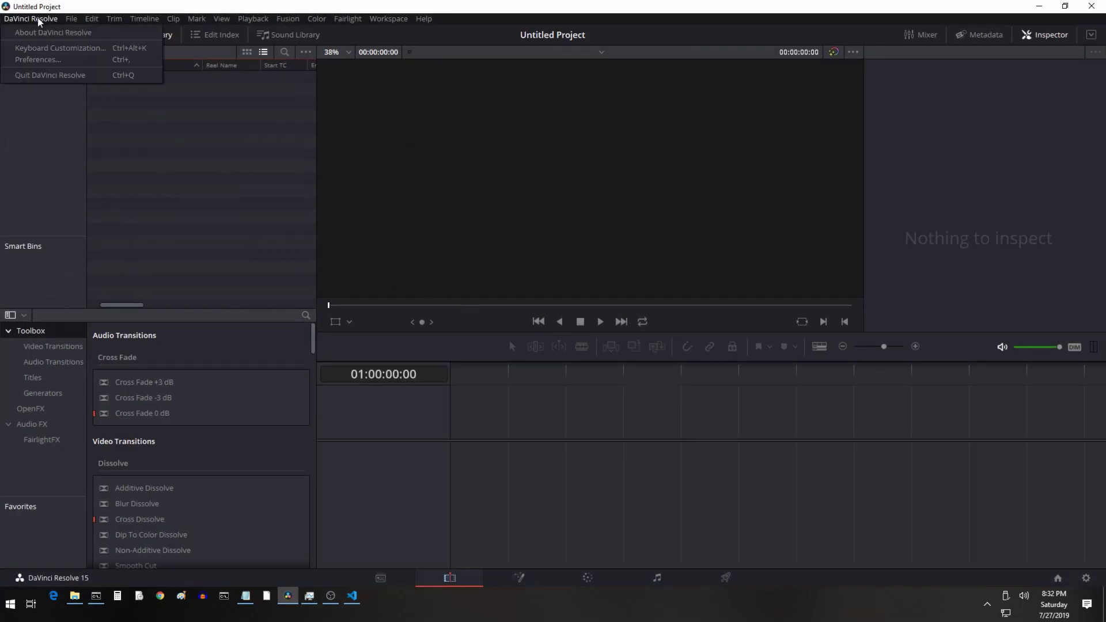
left_click(45, 59)
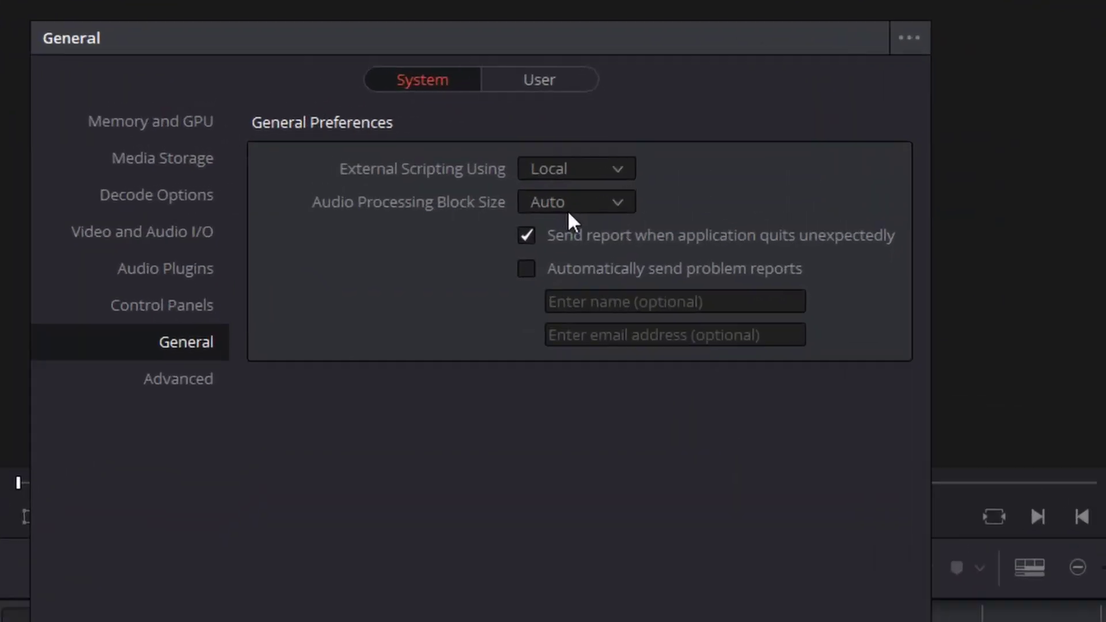
left_click(630, 173)
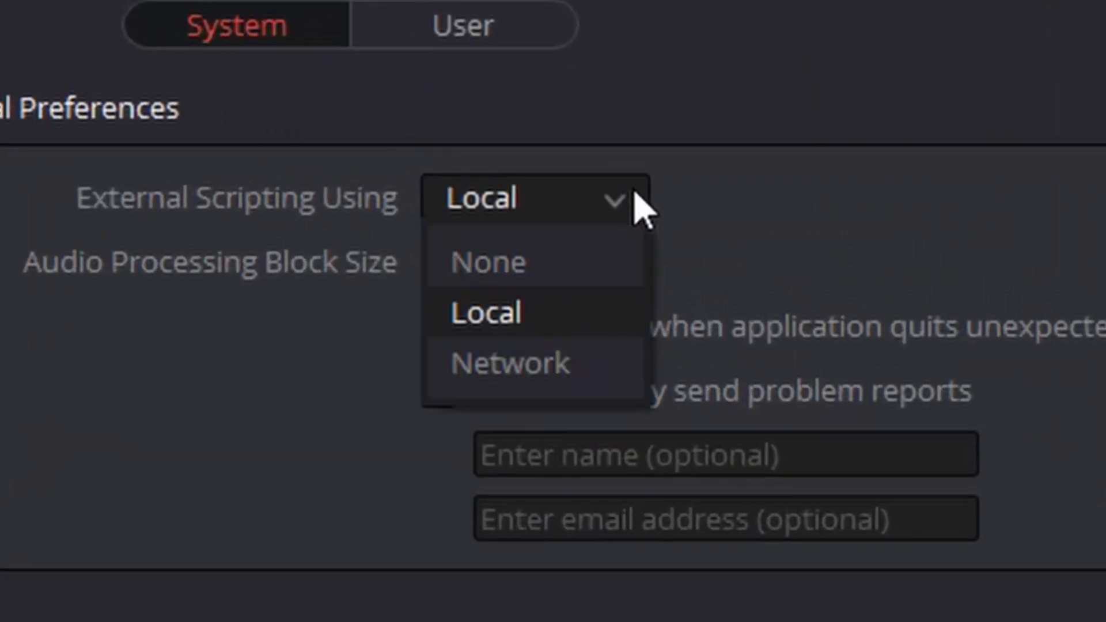
left_click(604, 266)
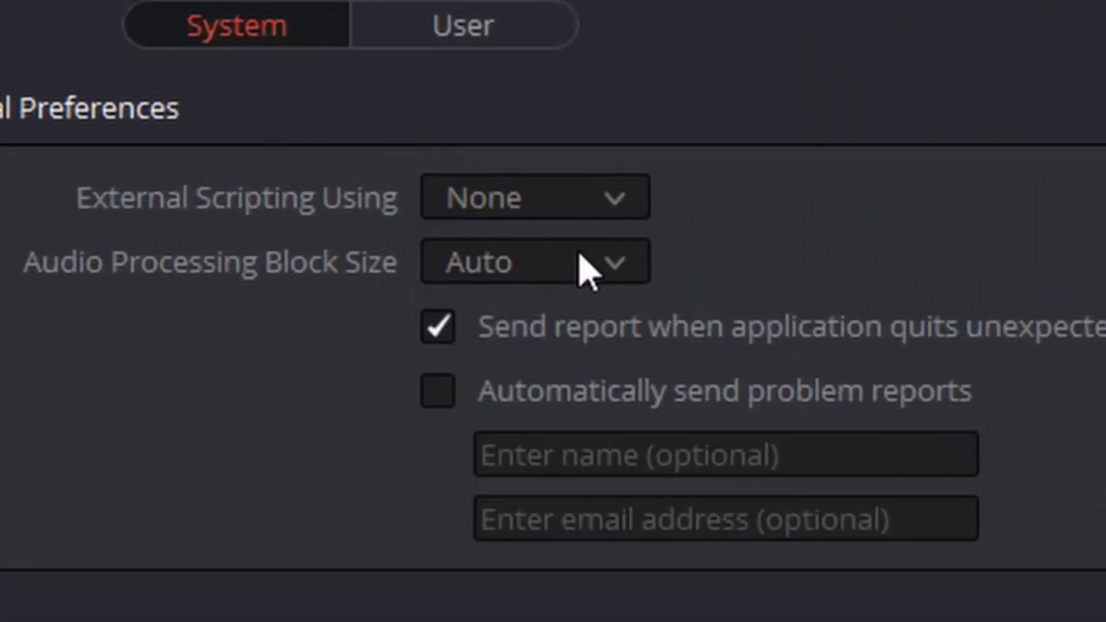
left_click(545, 212)
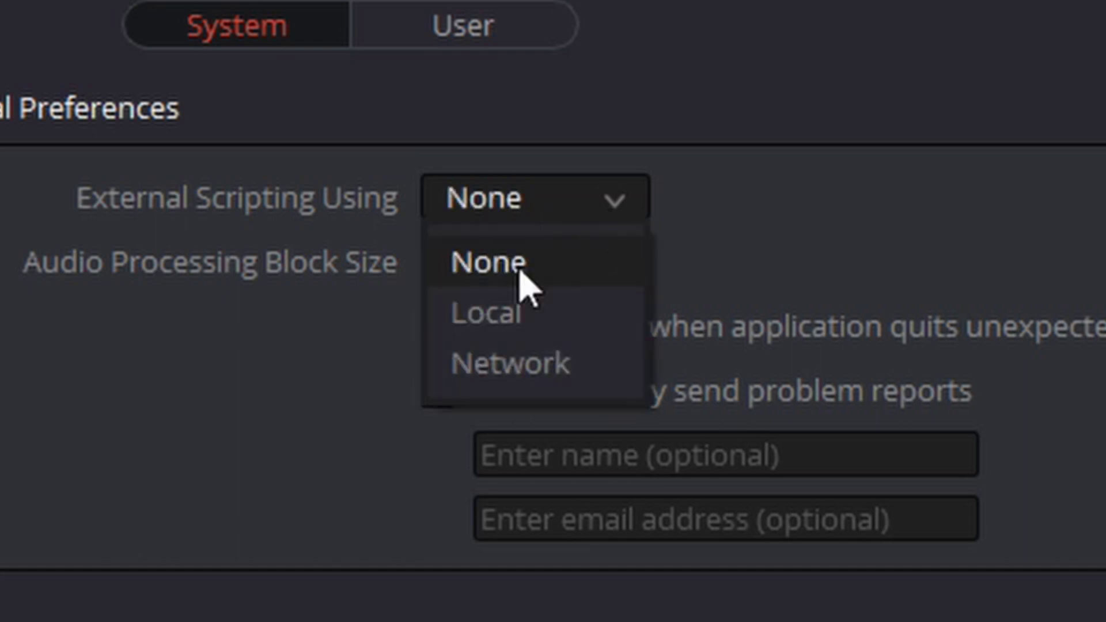
left_click(491, 322)
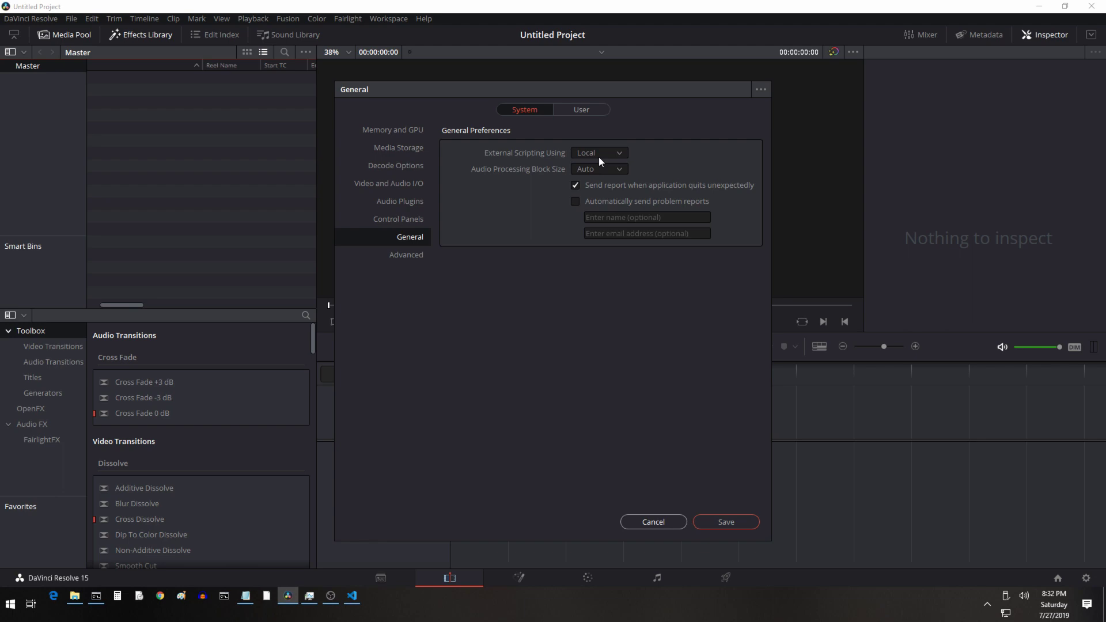
left_click(712, 525)
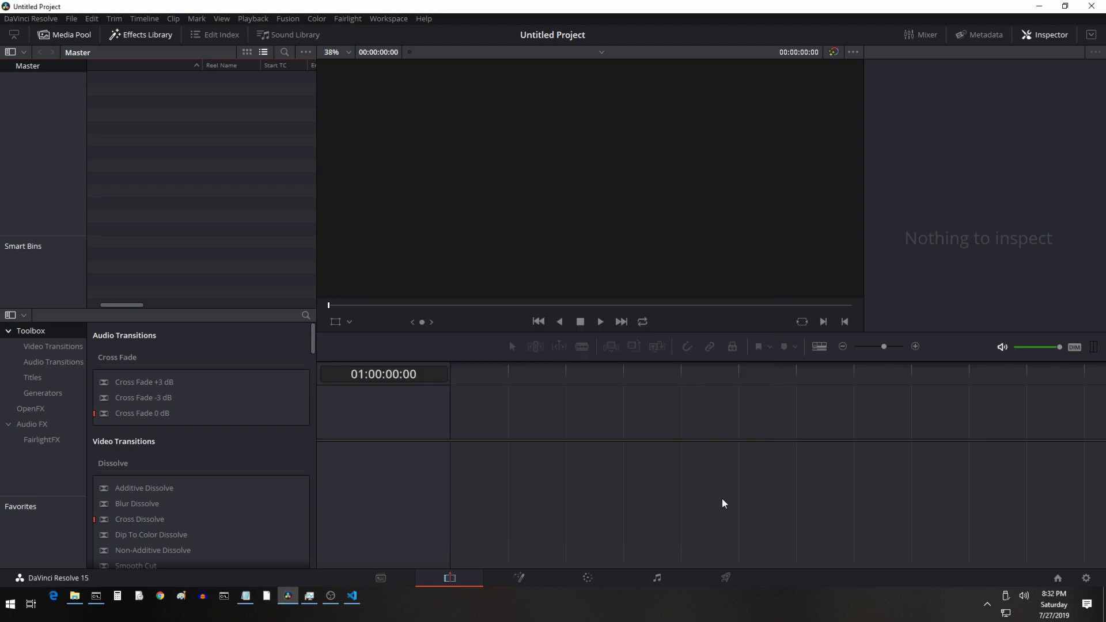
Step: Rerun 'python 5_get_project_information.py' in Command Prompt to print the project information
key("alt+Tab")
key("Tab")
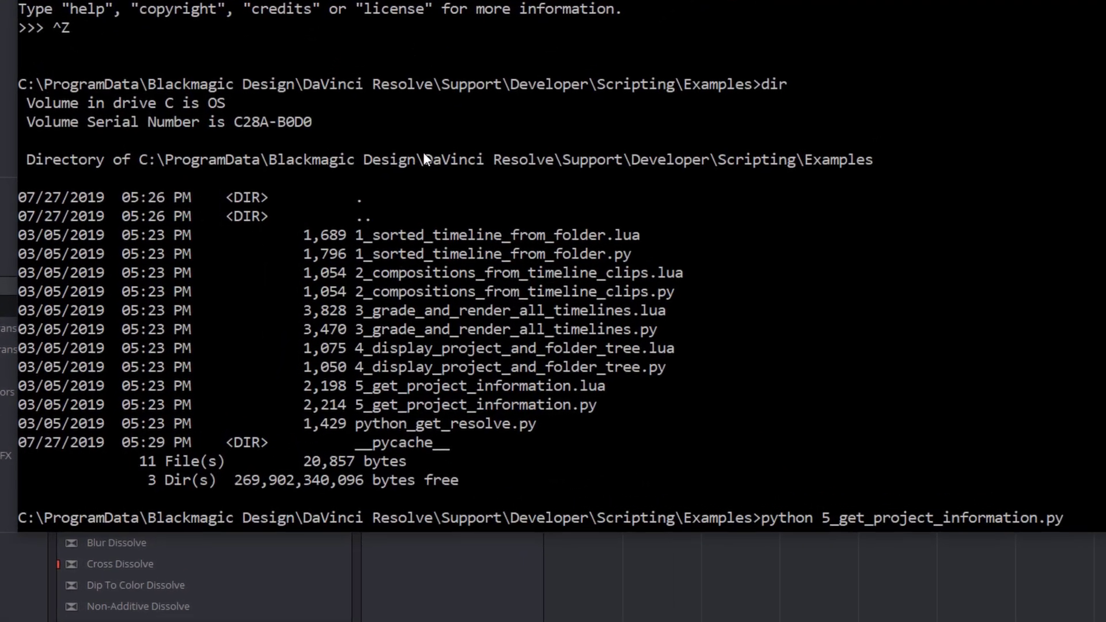
key("Return")
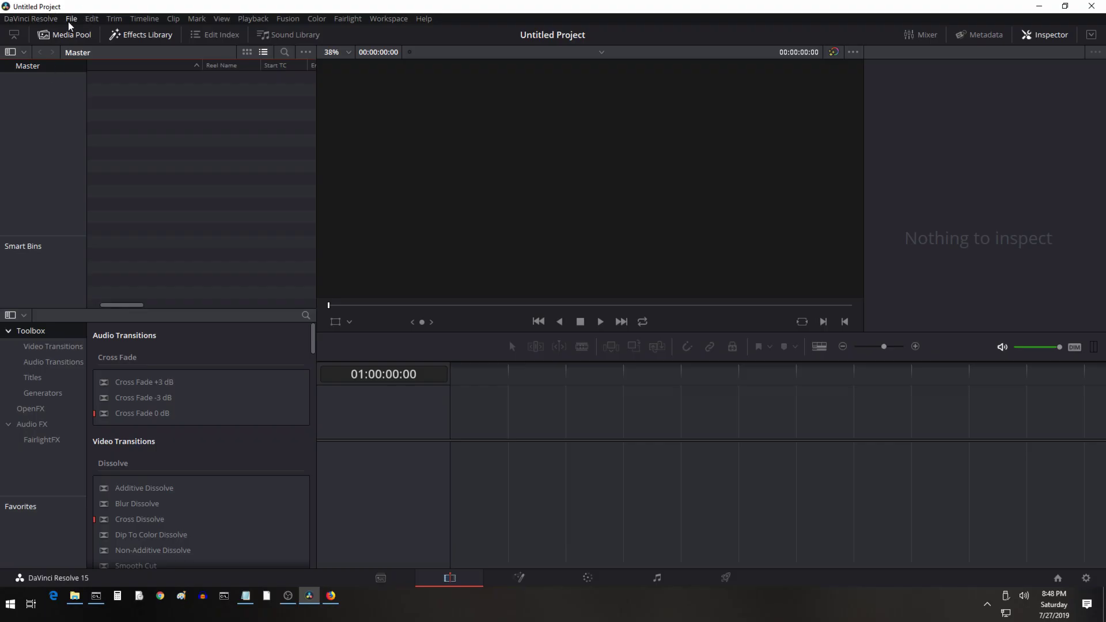
Step: Glance through Resolve's File and DaVinci Resolve menus, then unmaximize the window and move it down-right
left_click(68, 19)
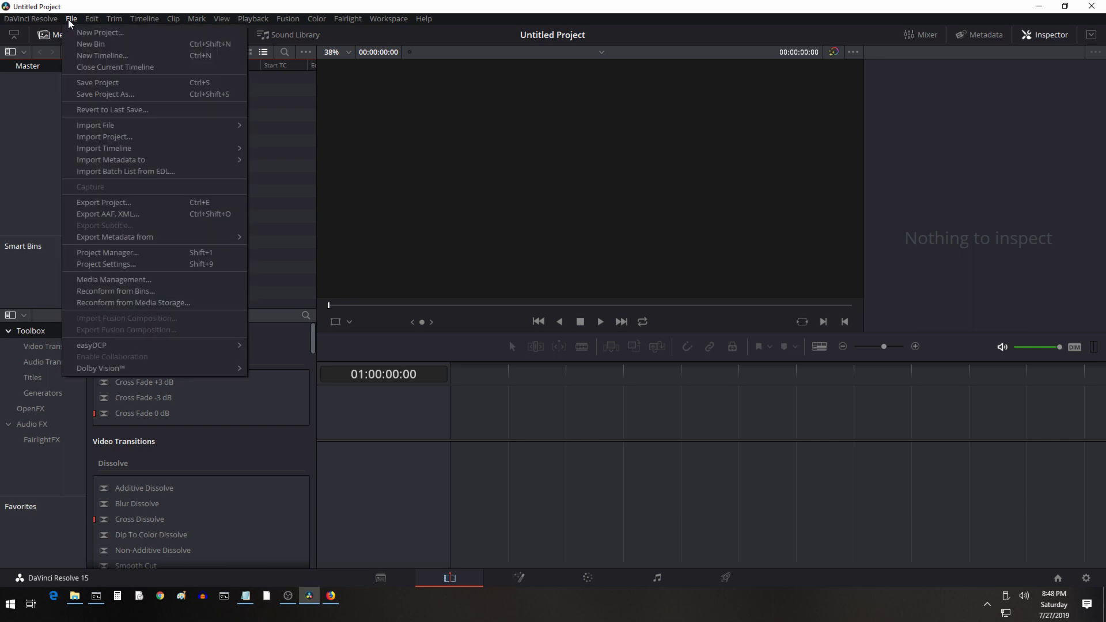
left_click(27, 39)
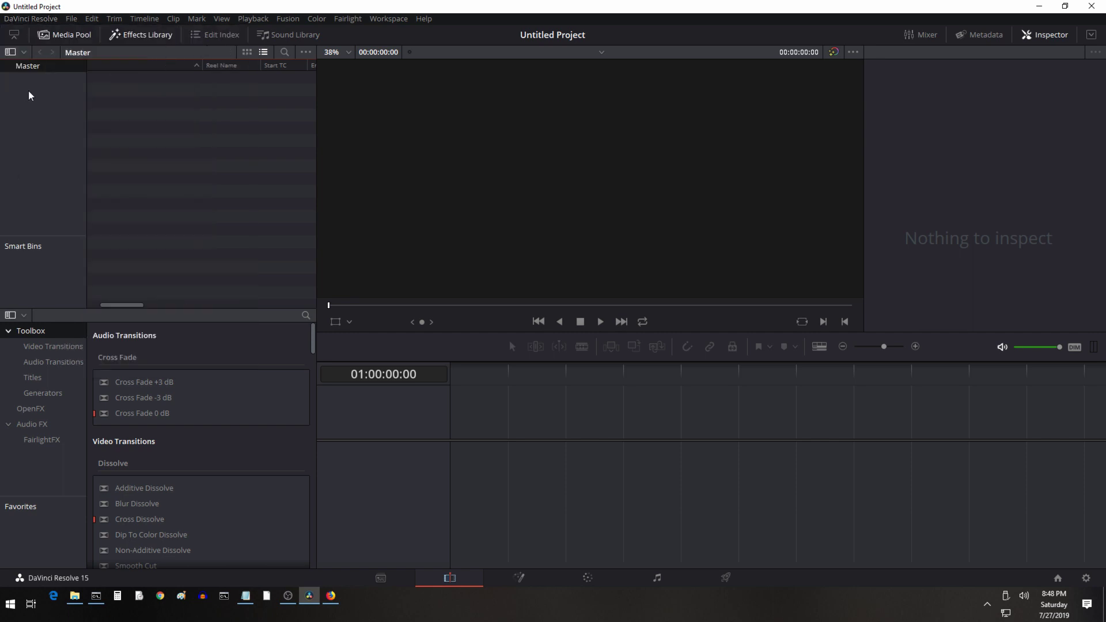
left_click(30, 18)
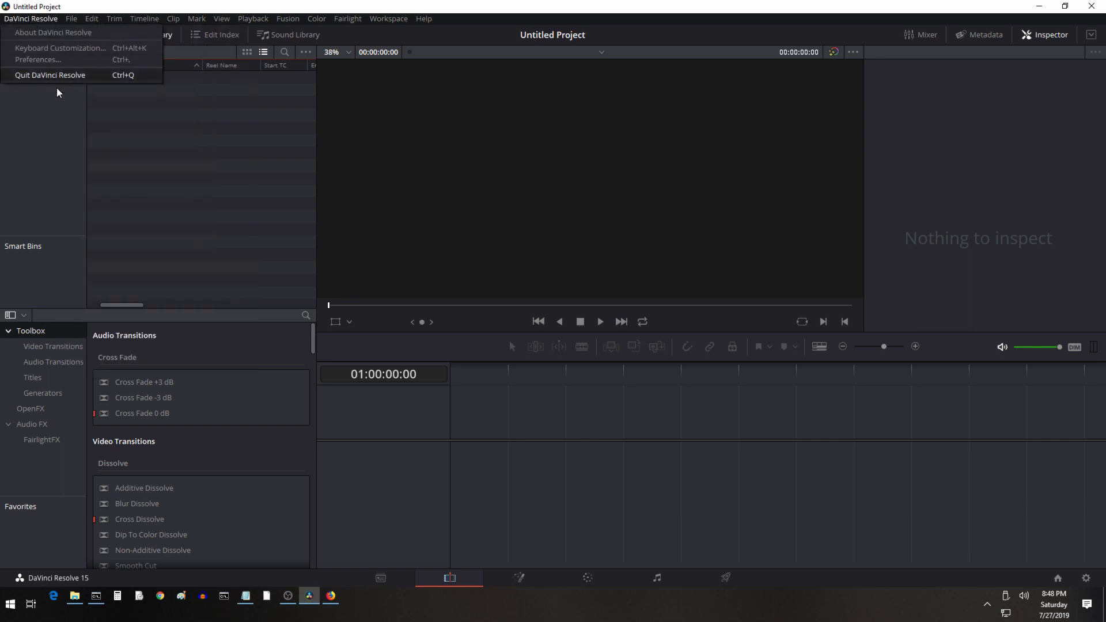
left_click(37, 148)
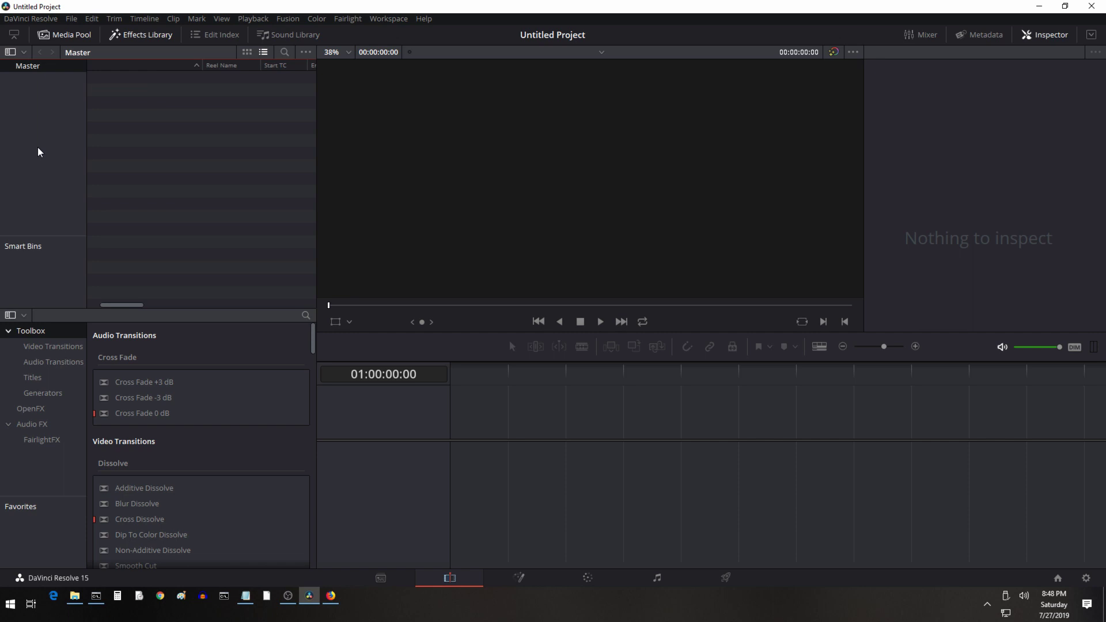
left_click_drag(175, 3, 361, 37)
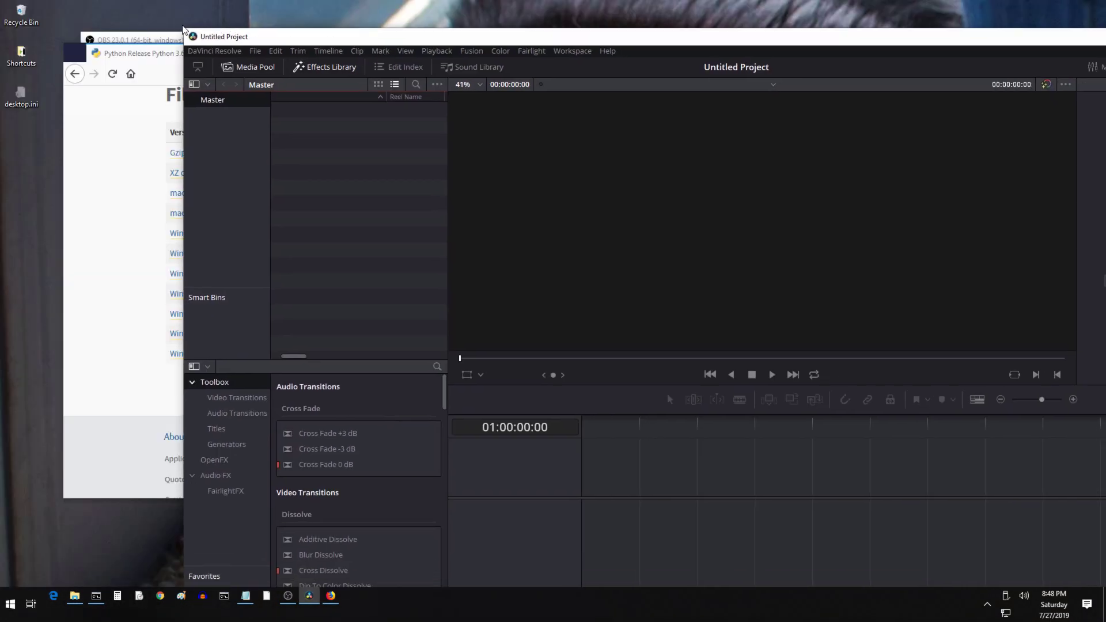
left_click_drag(245, 35, 379, 24)
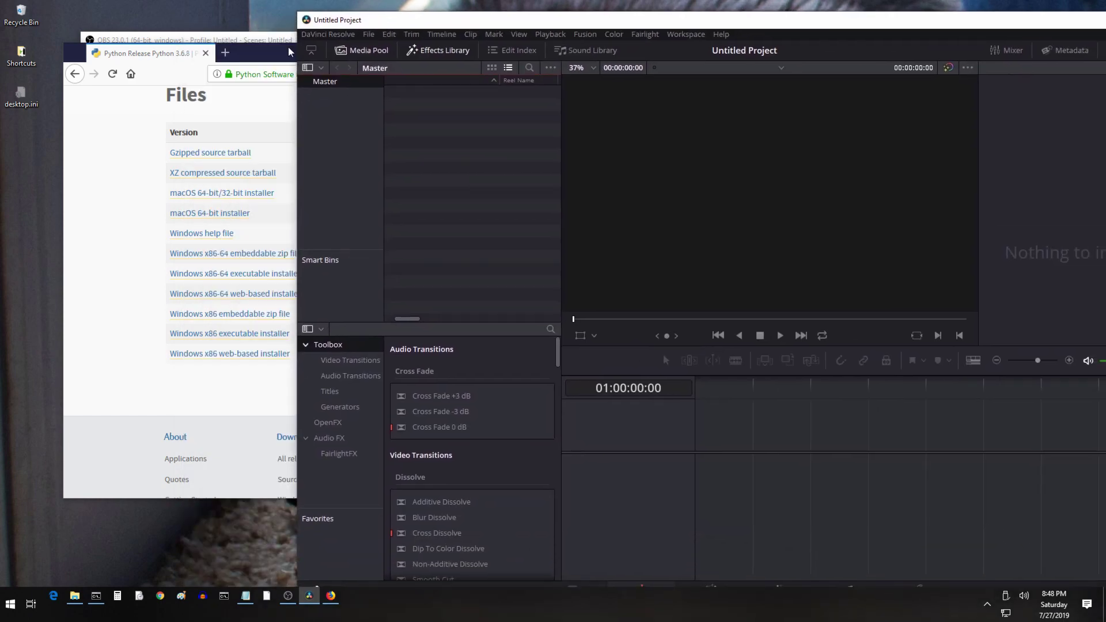
Step: Run python 5_get_project_information.py in Command Prompt
key("alt+Tab")
type("python 5_get_project_information.py")
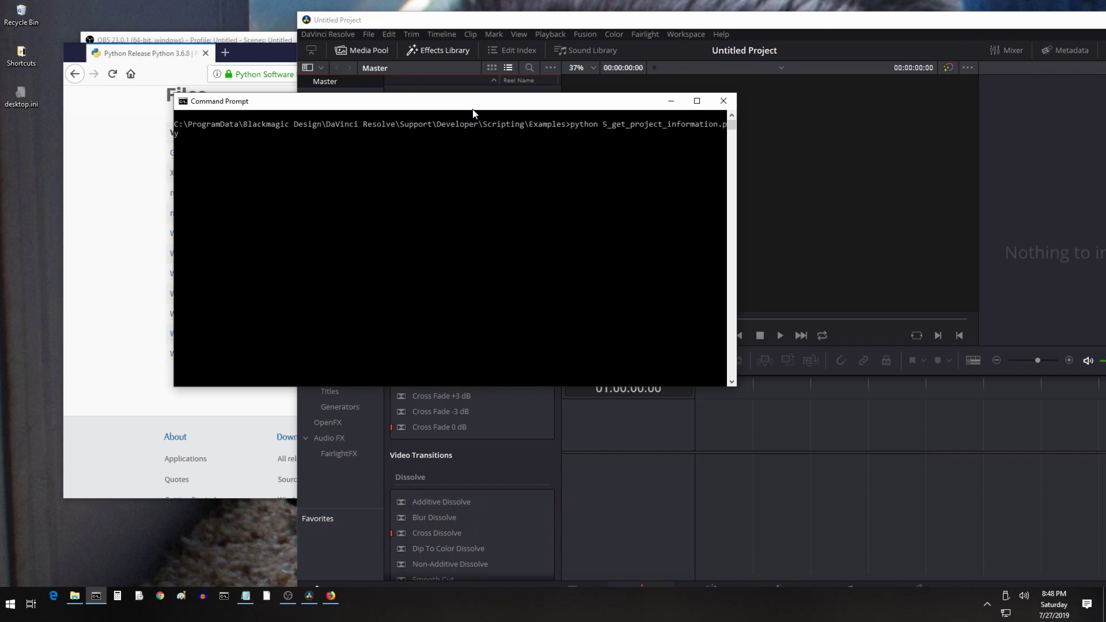
key("Return")
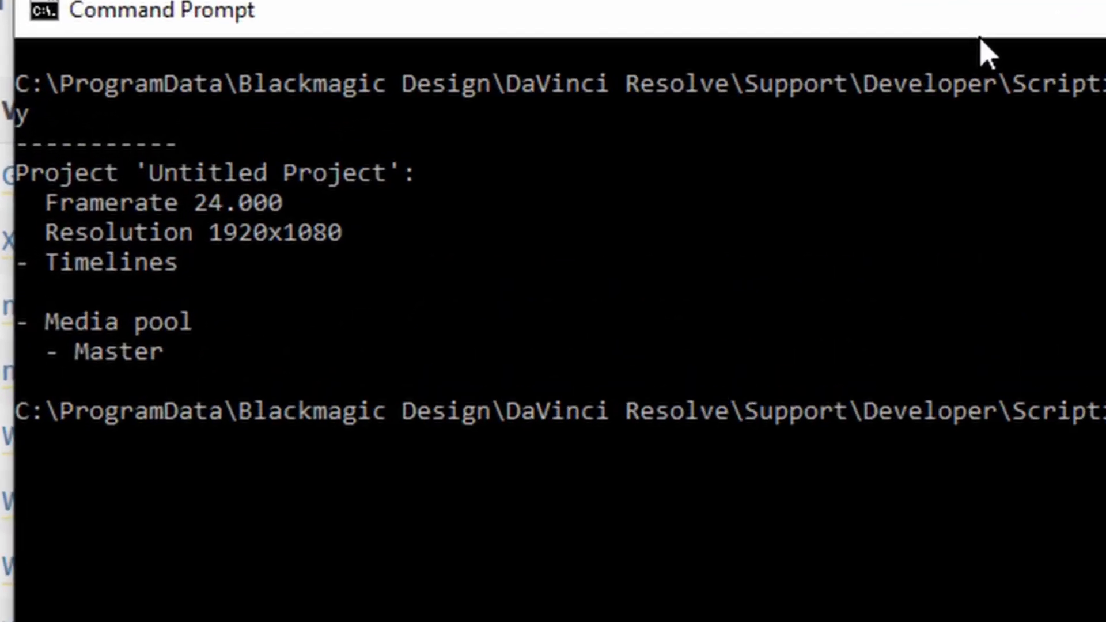
Step: Highlight the printed Untitled Project details (Framerate 24.000, Resolution 1920x1080), then clear the selection
left_click_drag(151, 176, 418, 440)
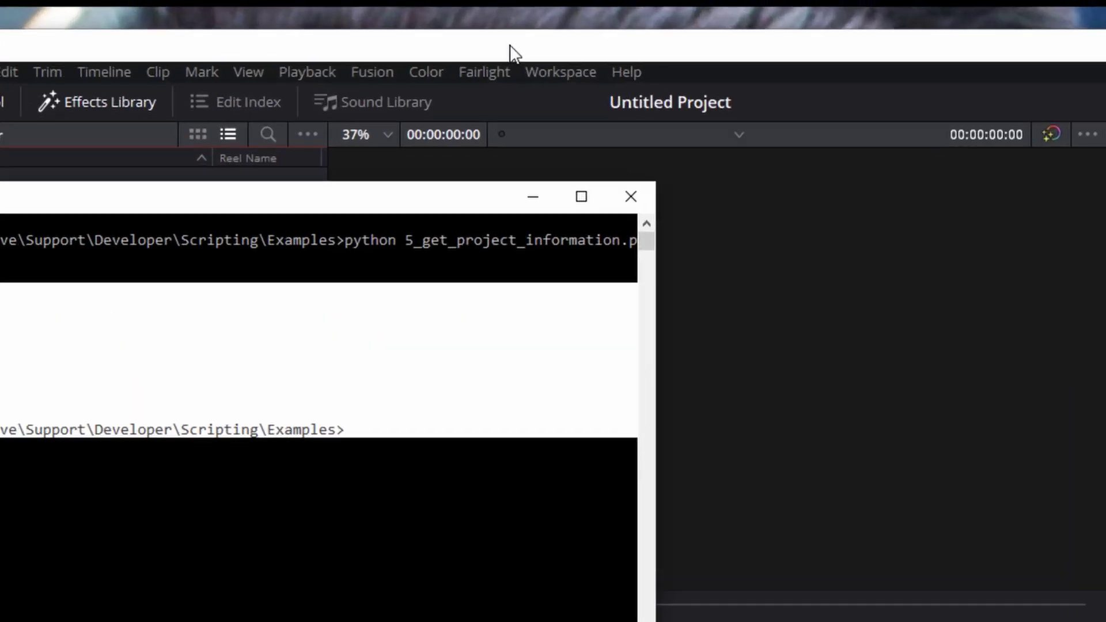
left_click(659, 25)
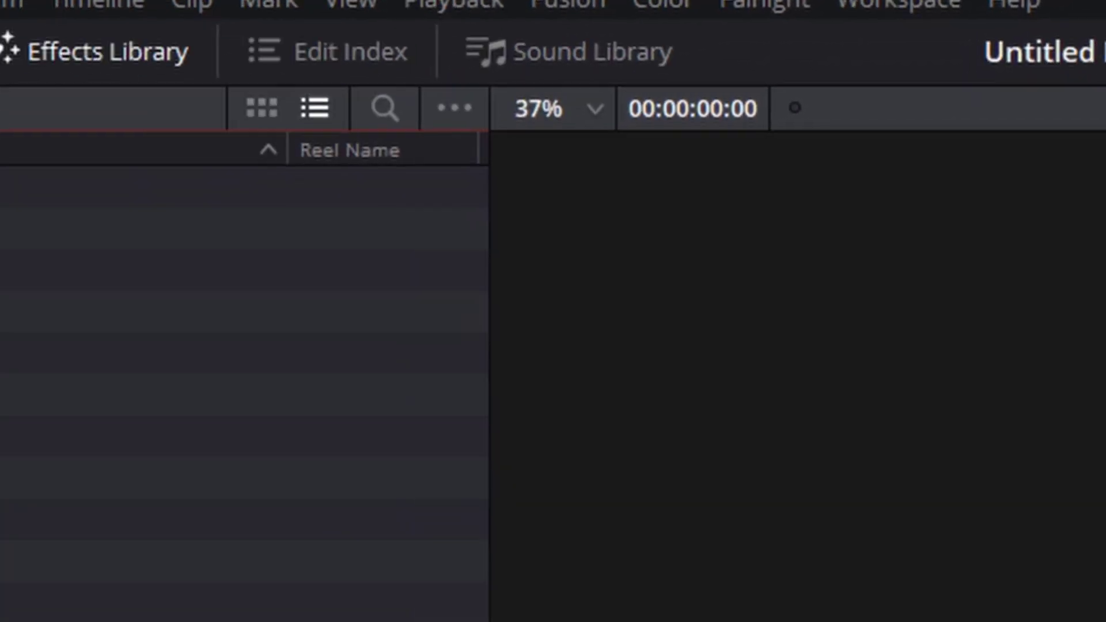
left_click(493, 193)
left_click(790, 494)
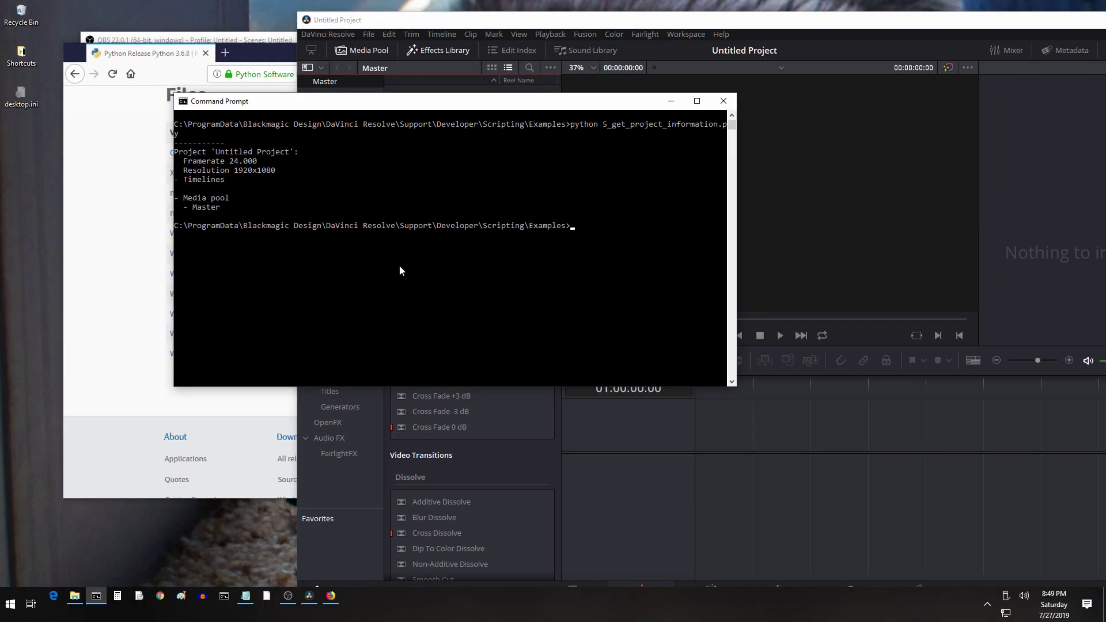